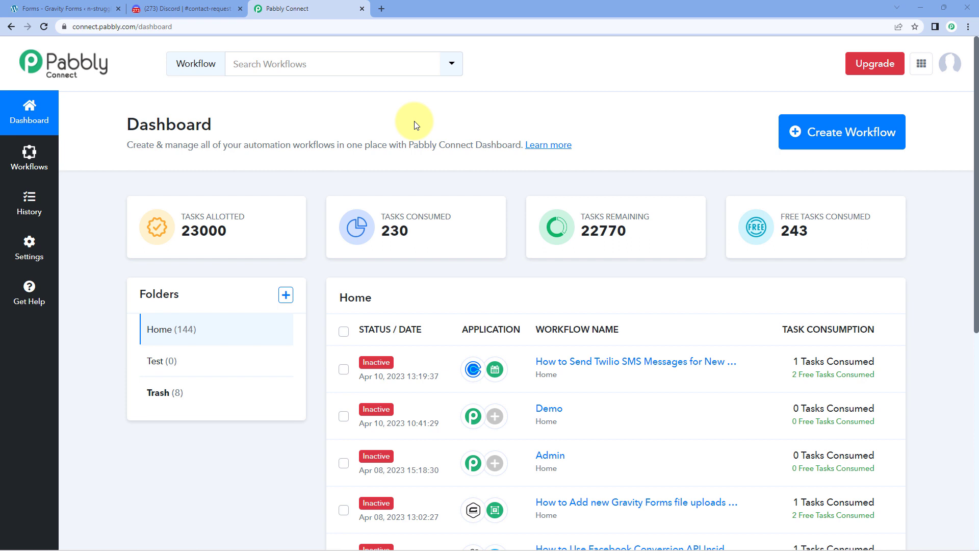
Create a new Pabbly Connect workflow titled 'Gravity Forms to Discord'.
{"action": "left_click", "coordinate": [854, 138]}
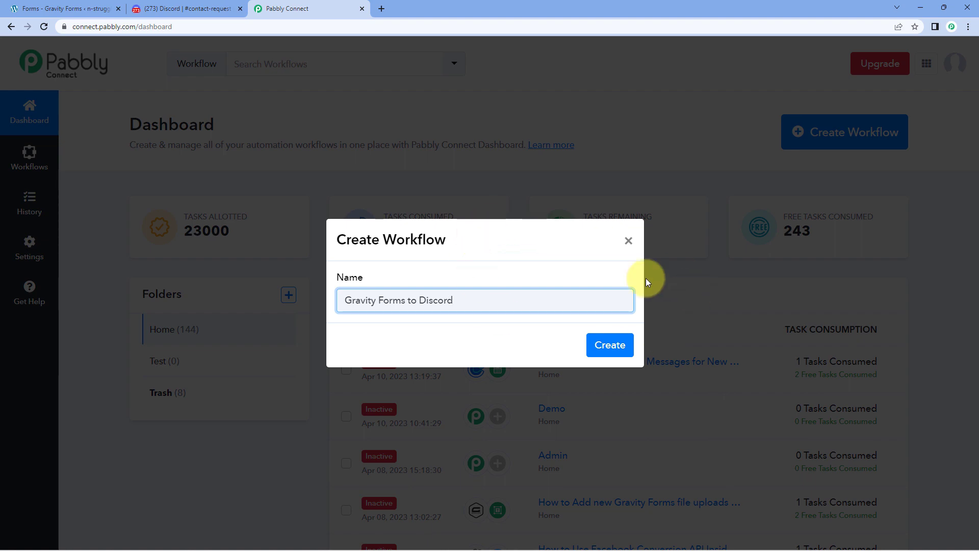
{"action": "left_click", "coordinate": [624, 351]}
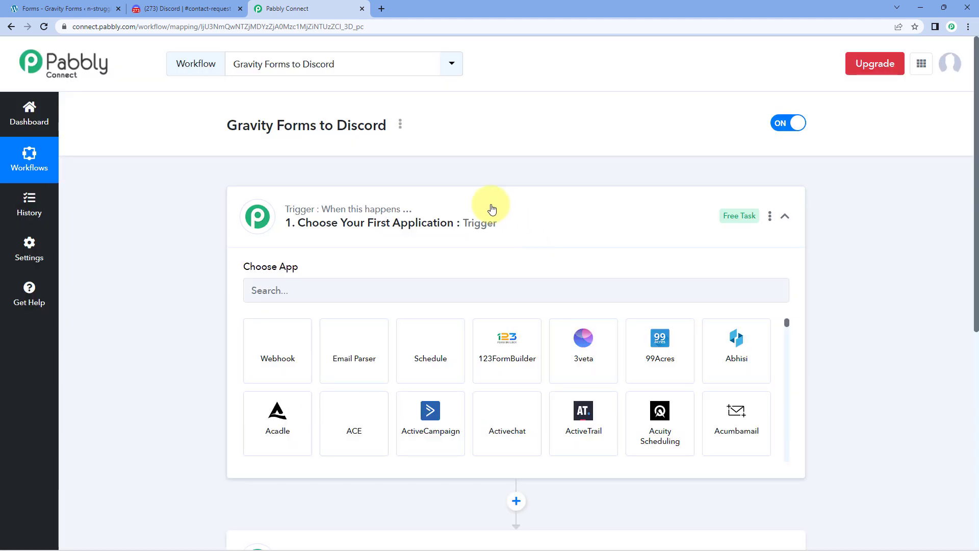
Expand the workflow's trigger step to show the Choose App list.
{"action": "left_click", "coordinate": [492, 208]}
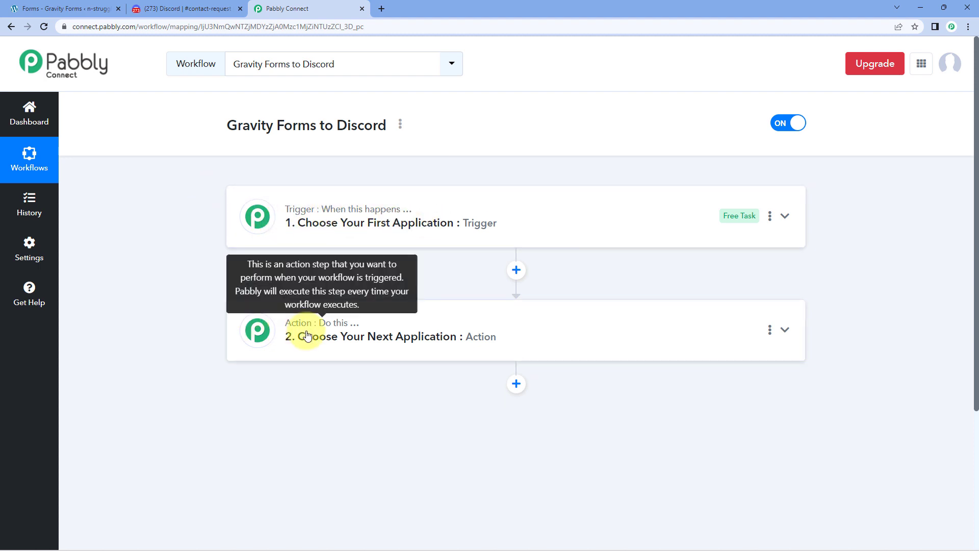
{"action": "left_click", "coordinate": [442, 207]}
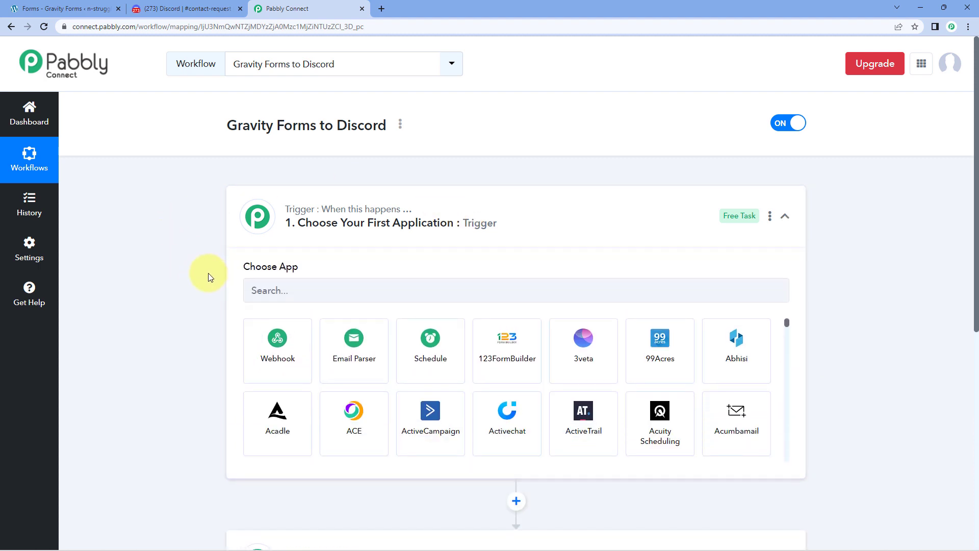
{"action": "scroll", "coordinate": [210, 266], "scroll_direction": "down", "scroll_amount": 1}
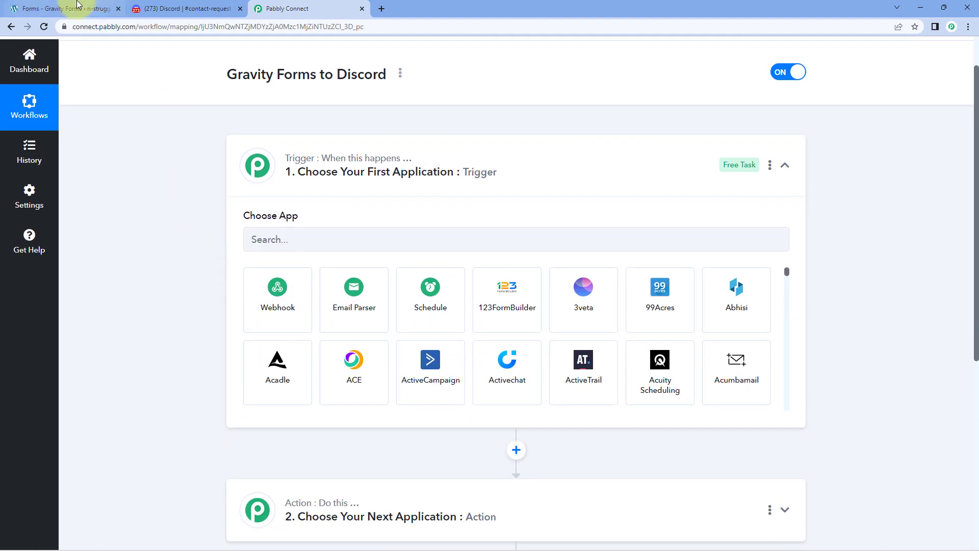
Glance at the Gravity Forms admin and the Discord contact-request channel, then return to the workflow.
{"action": "left_click", "coordinate": [63, 9]}
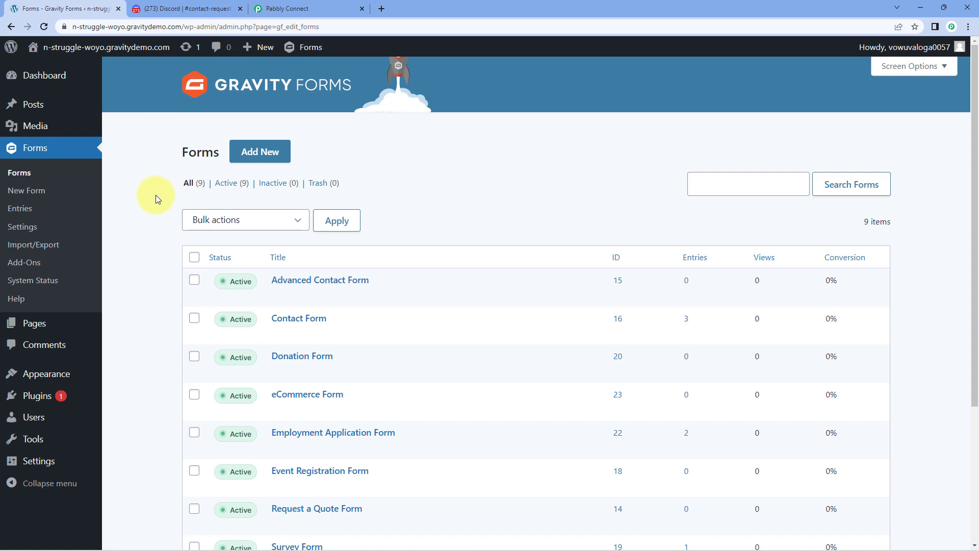
{"action": "left_click", "coordinate": [287, 9]}
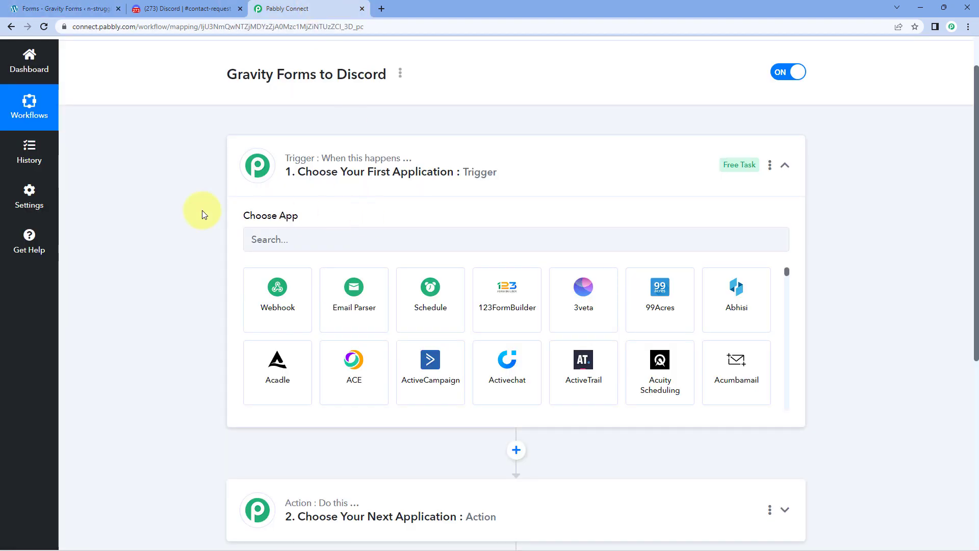
{"action": "left_click", "coordinate": [97, 9]}
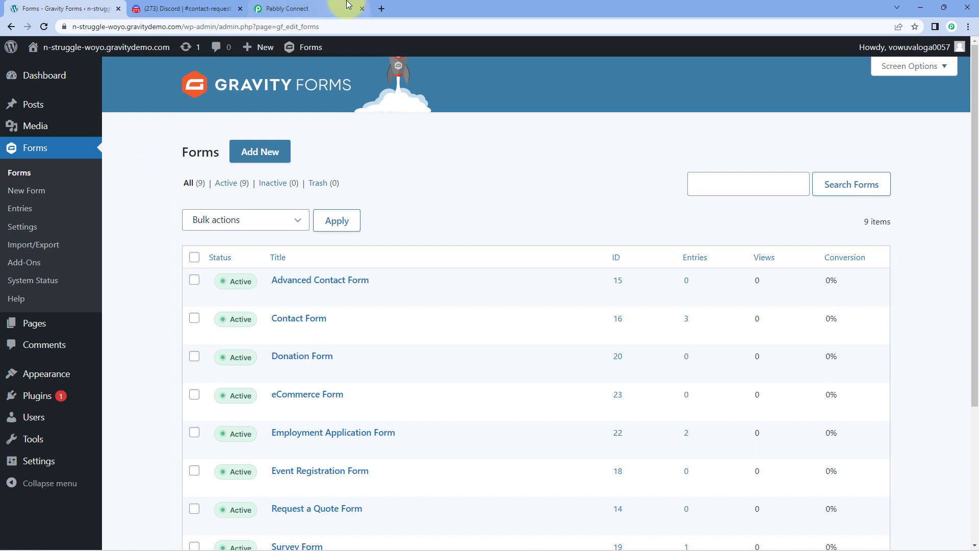
{"action": "left_click", "coordinate": [328, 11]}
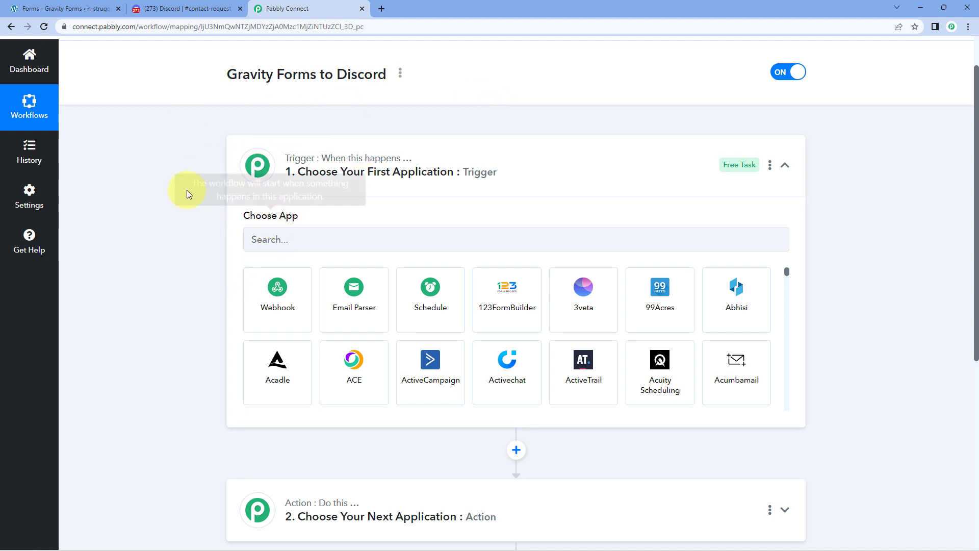
{"action": "left_click", "coordinate": [169, 8]}
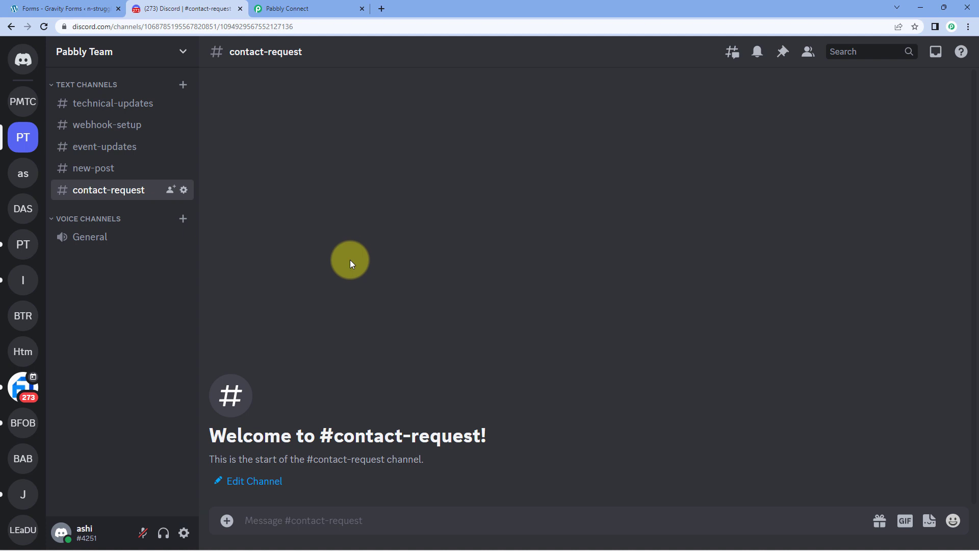
{"action": "left_click", "coordinate": [305, 8]}
{"action": "scroll", "coordinate": [147, 219], "scroll_direction": "down", "scroll_amount": 2}
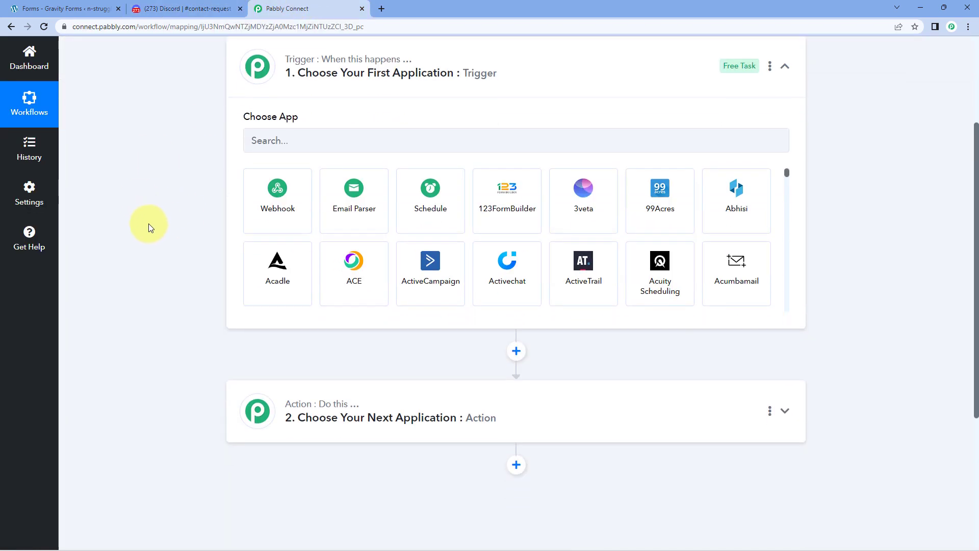
Set the trigger app to Gravity Forms with the New Response event.
{"action": "left_click", "coordinate": [307, 145]}
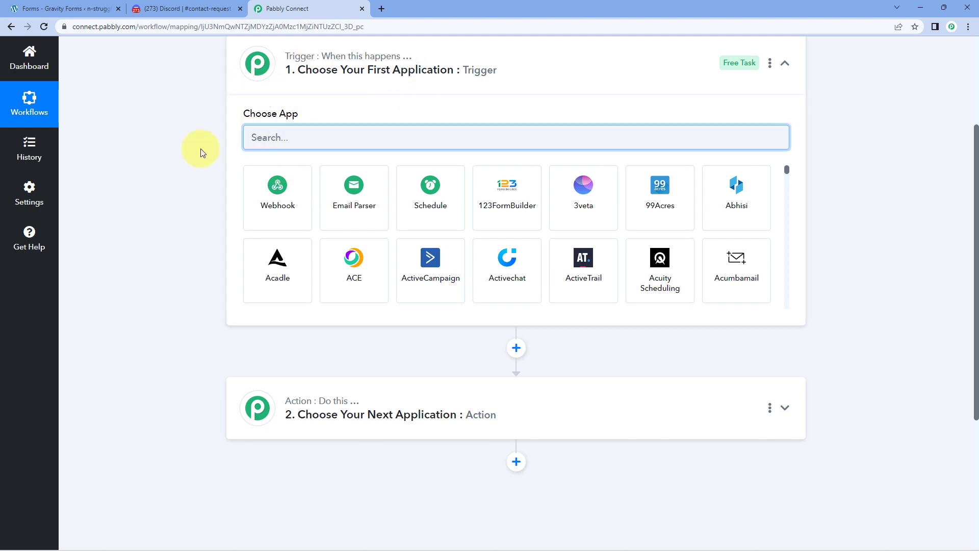
{"action": "type", "text": "Gravit"}
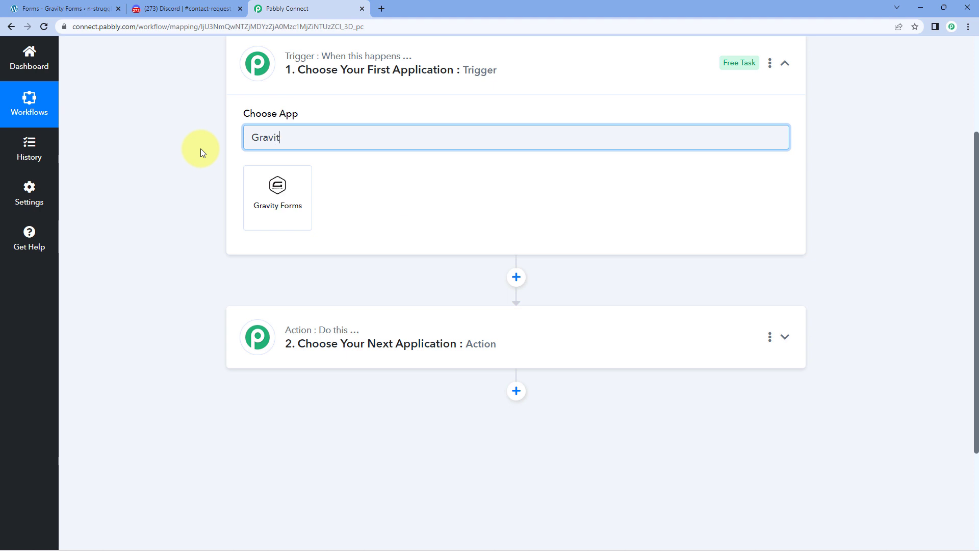
{"action": "type", "text": "y"}
{"action": "left_click", "coordinate": [279, 179]}
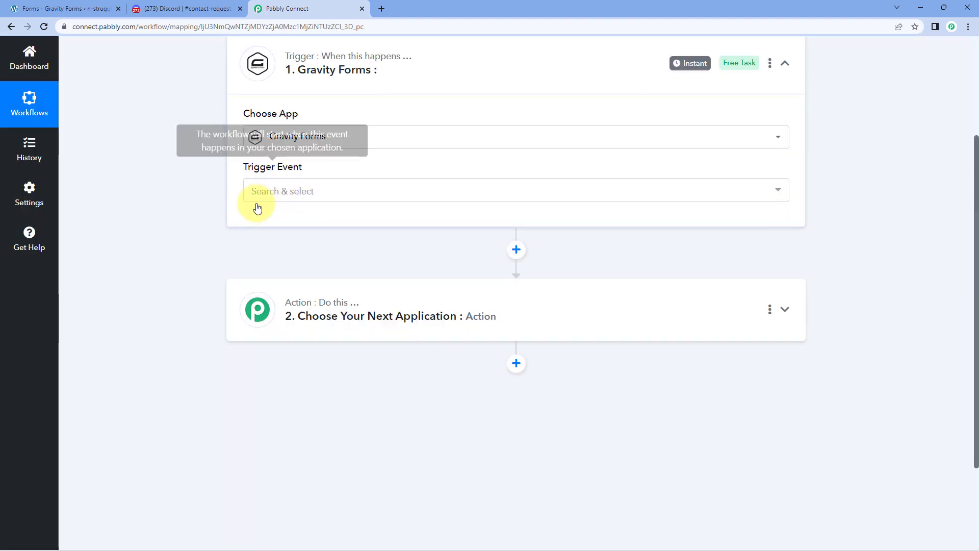
{"action": "left_click", "coordinate": [330, 192]}
{"action": "scroll", "coordinate": [201, 207], "scroll_direction": "down", "scroll_amount": 1}
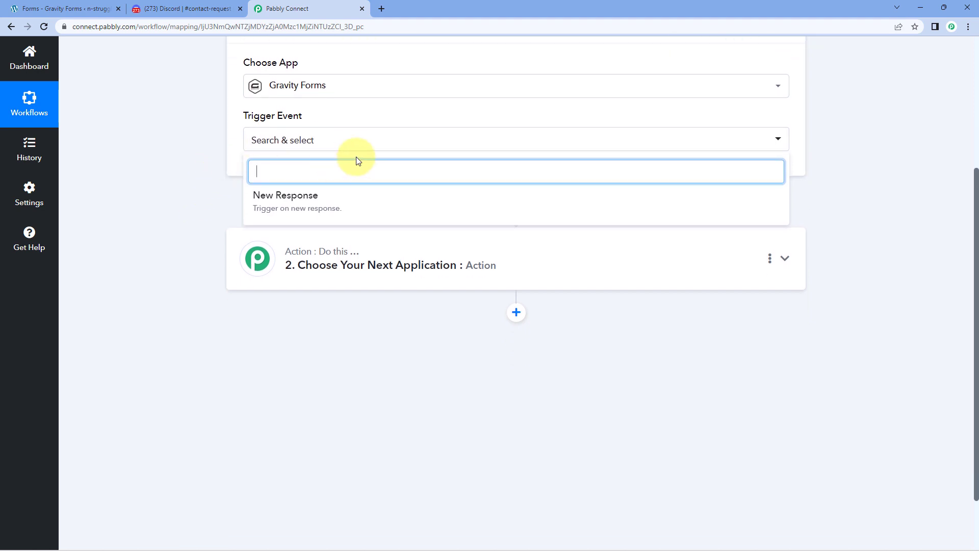
{"action": "left_click", "coordinate": [347, 201]}
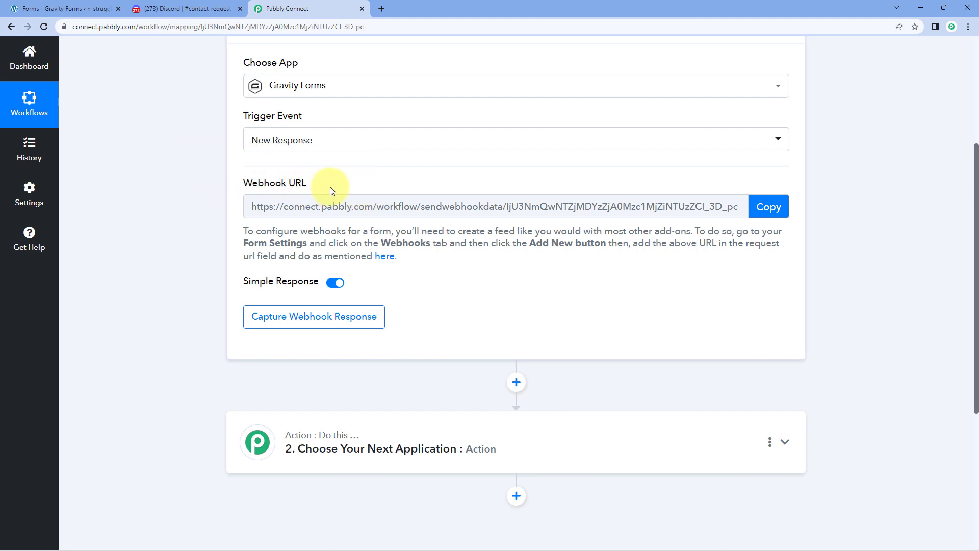
Review the webhook setup instructions and copy the trigger's webhook URL.
{"action": "left_click", "coordinate": [44, 10]}
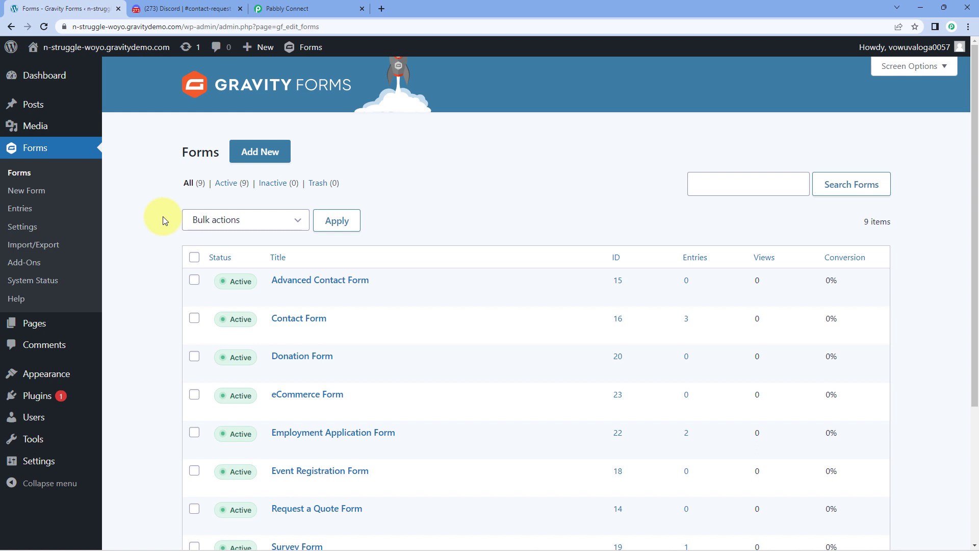
{"action": "left_click", "coordinate": [316, 8]}
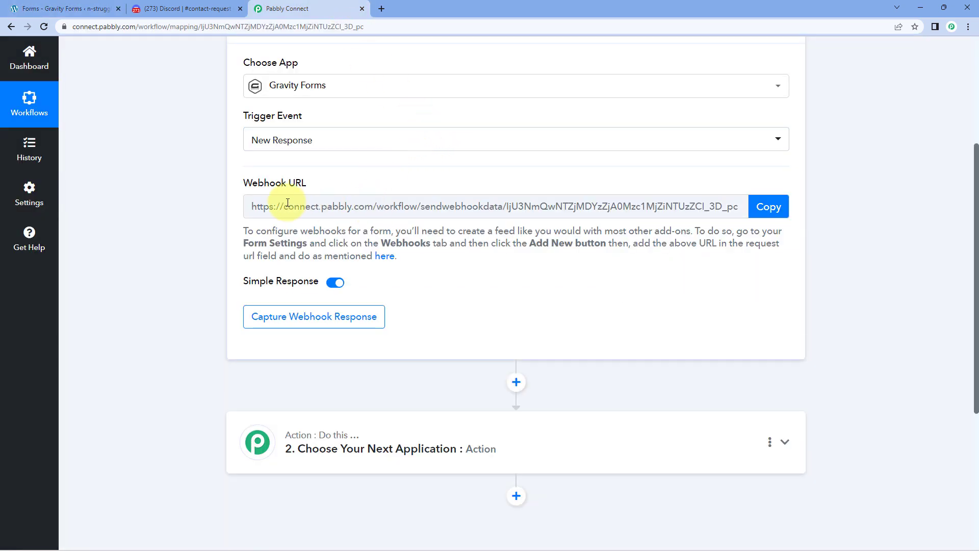
{"action": "left_click_drag", "start_coordinate": [228, 224], "coordinate": [423, 266]}
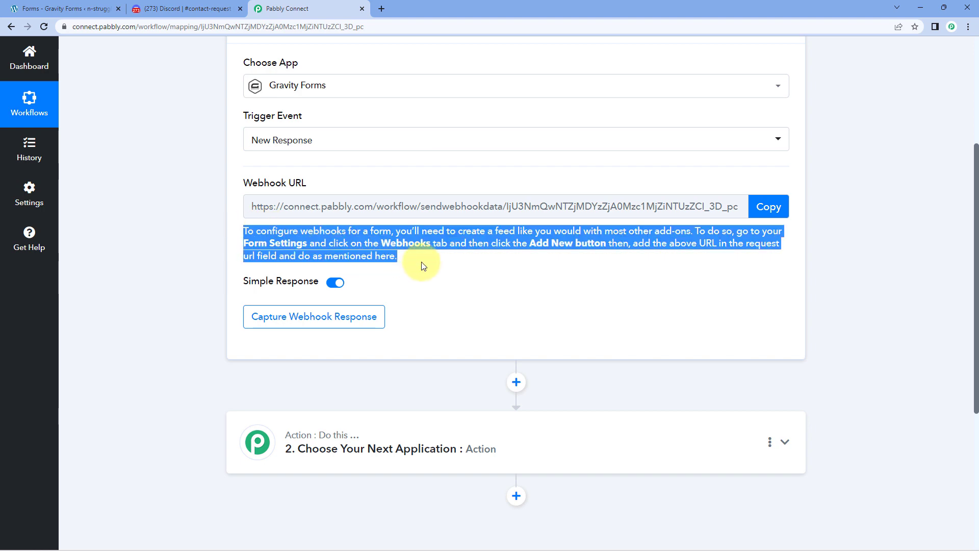
{"action": "left_click", "coordinate": [421, 264]}
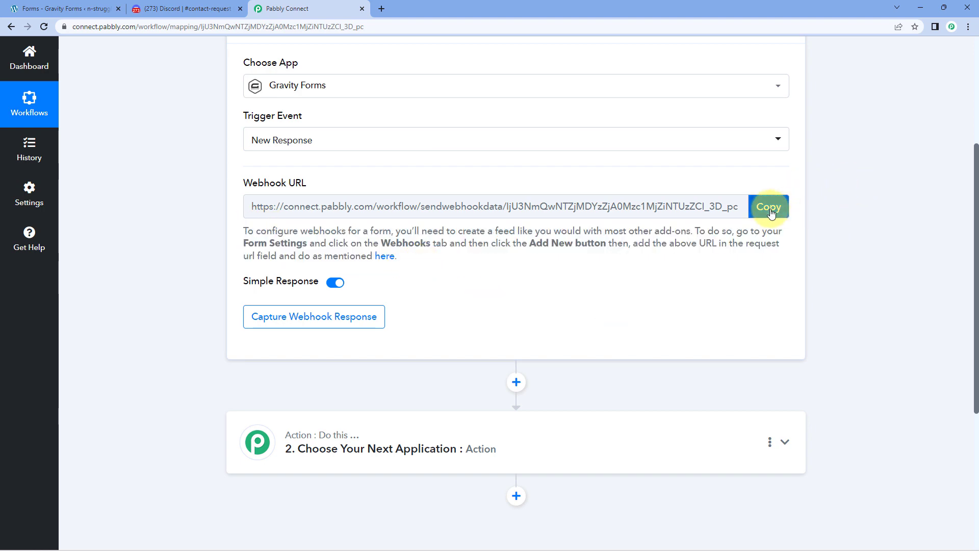
{"action": "left_click", "coordinate": [770, 214]}
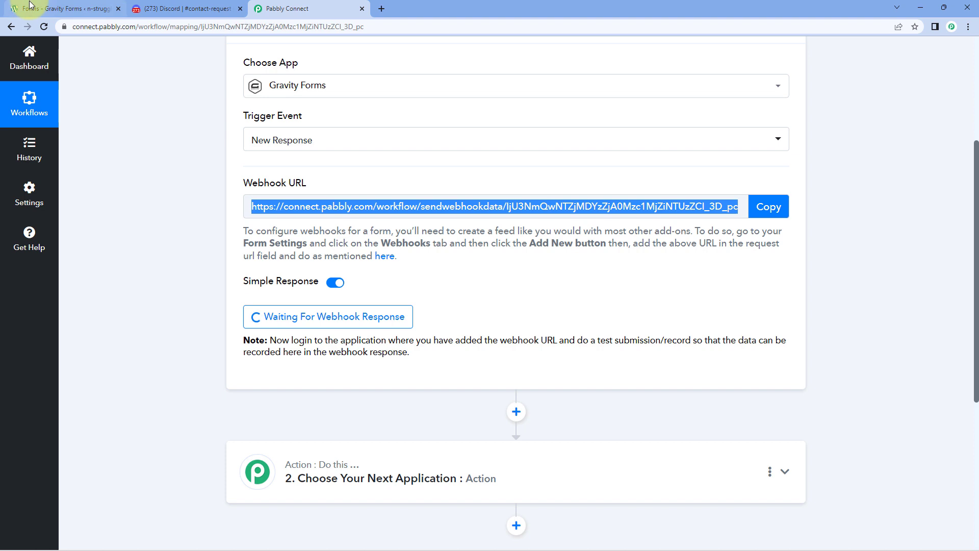
Open Contact Form from the Forms list and review its Name, Email and Mobile Number fields.
{"action": "left_click", "coordinate": [64, 8]}
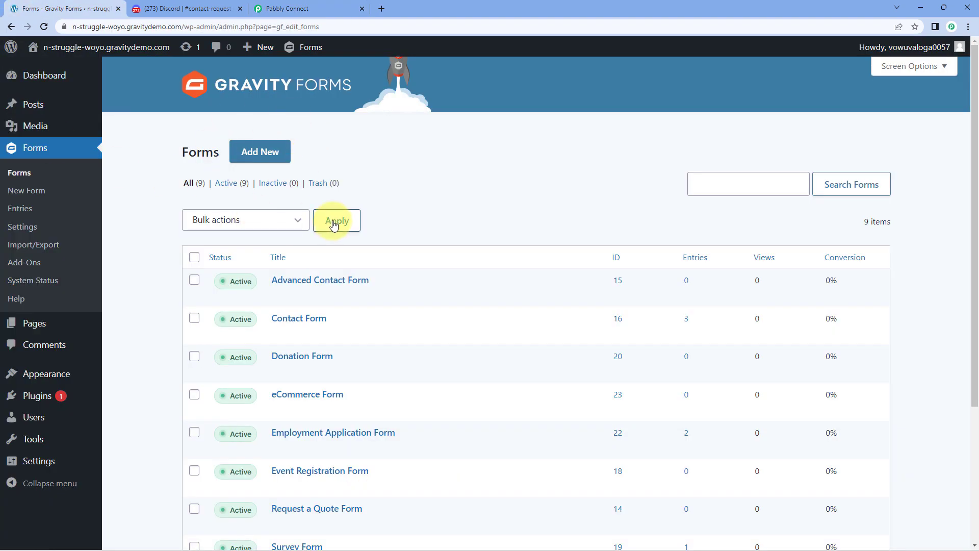
{"action": "scroll", "coordinate": [334, 224], "scroll_direction": "down", "scroll_amount": 1}
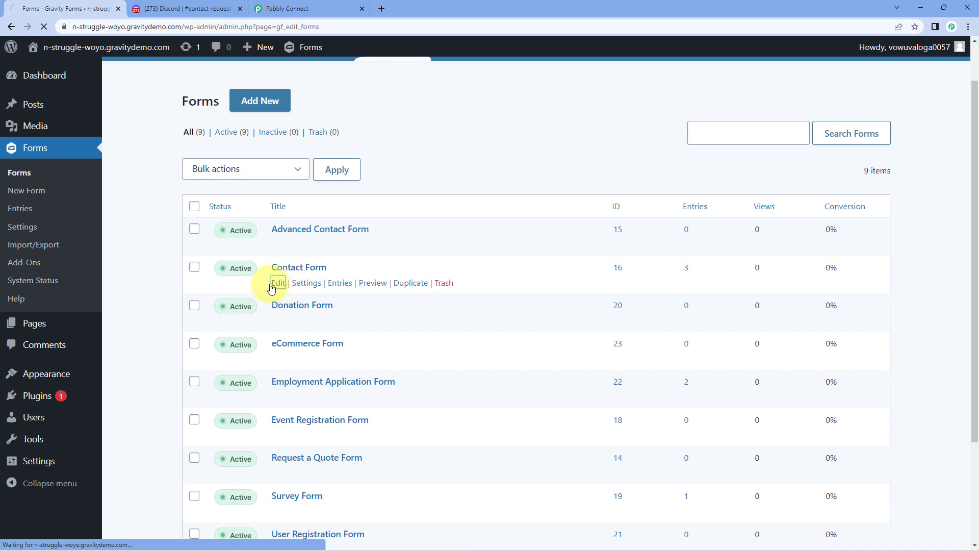
{"action": "left_click", "coordinate": [275, 282]}
{"action": "scroll", "coordinate": [429, 247], "scroll_direction": "down", "scroll_amount": 3}
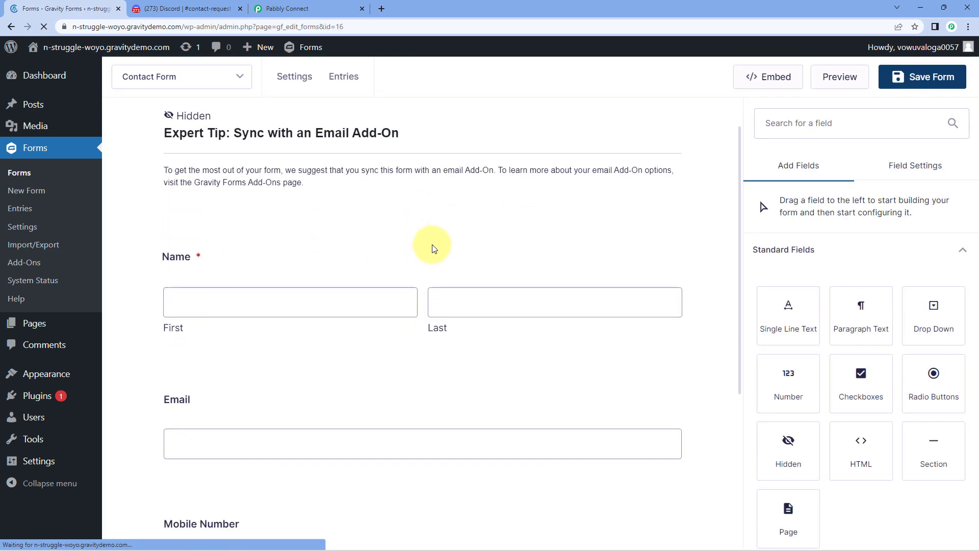
{"action": "scroll", "coordinate": [425, 253], "scroll_direction": "down", "scroll_amount": 2}
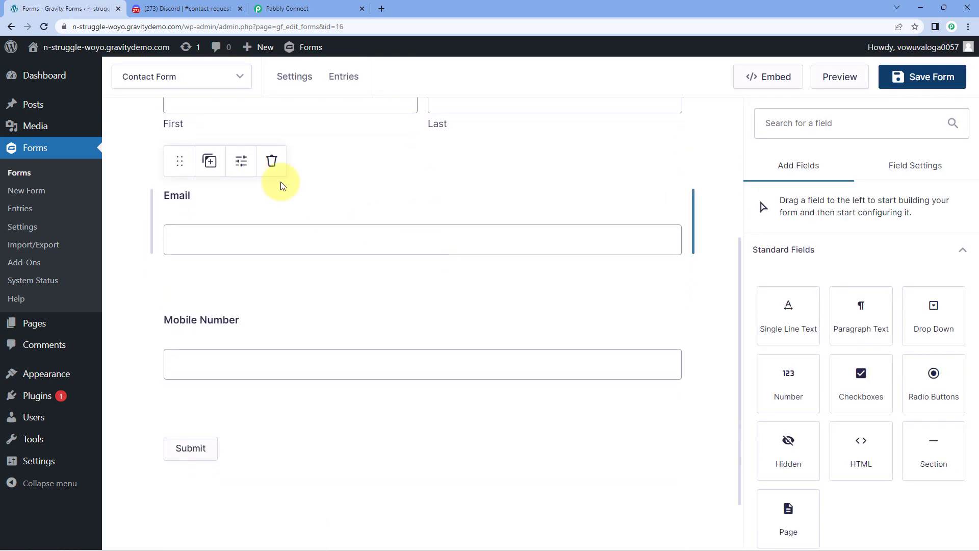
{"action": "scroll", "coordinate": [278, 191], "scroll_direction": "up", "scroll_amount": 2}
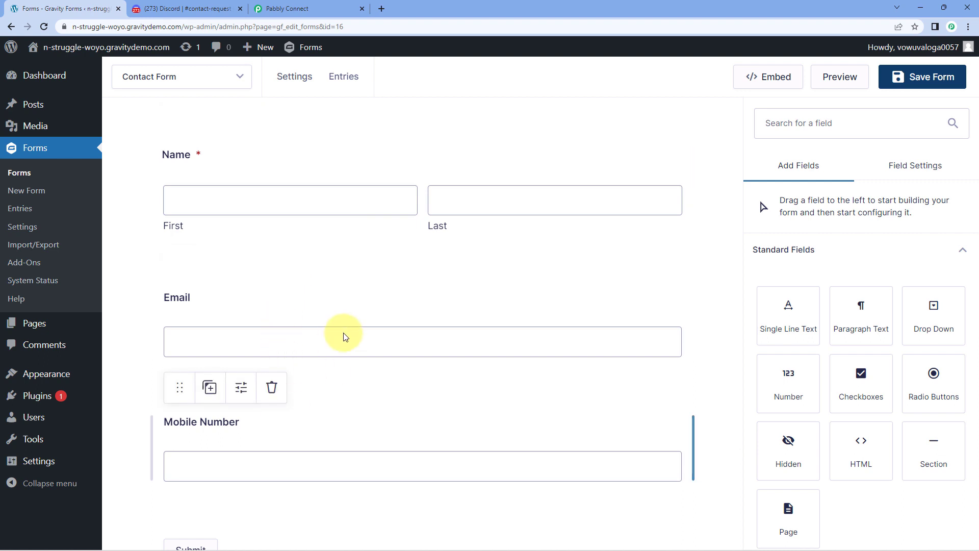
{"action": "scroll", "coordinate": [343, 321], "scroll_direction": "up", "scroll_amount": 1}
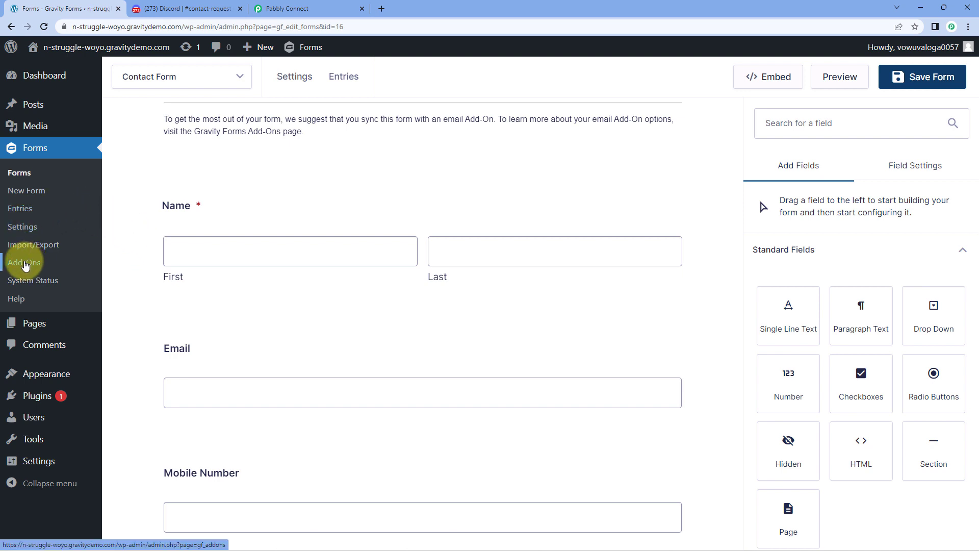
Confirm the Webhooks Add-On shows Active on the Add-Ons page, then go back to the Contact Form editor.
{"action": "left_click", "coordinate": [17, 264]}
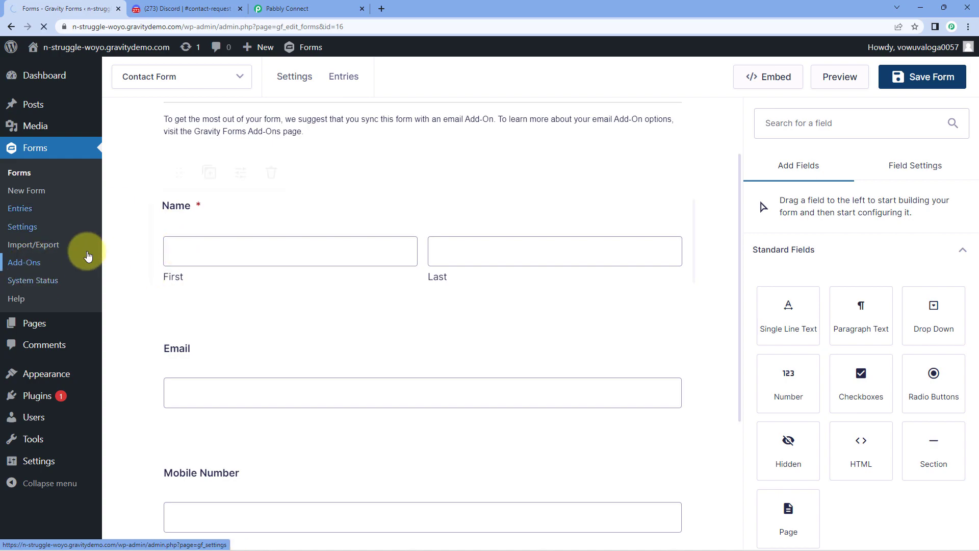
{"action": "scroll", "coordinate": [914, 270], "scroll_direction": "down", "scroll_amount": 8}
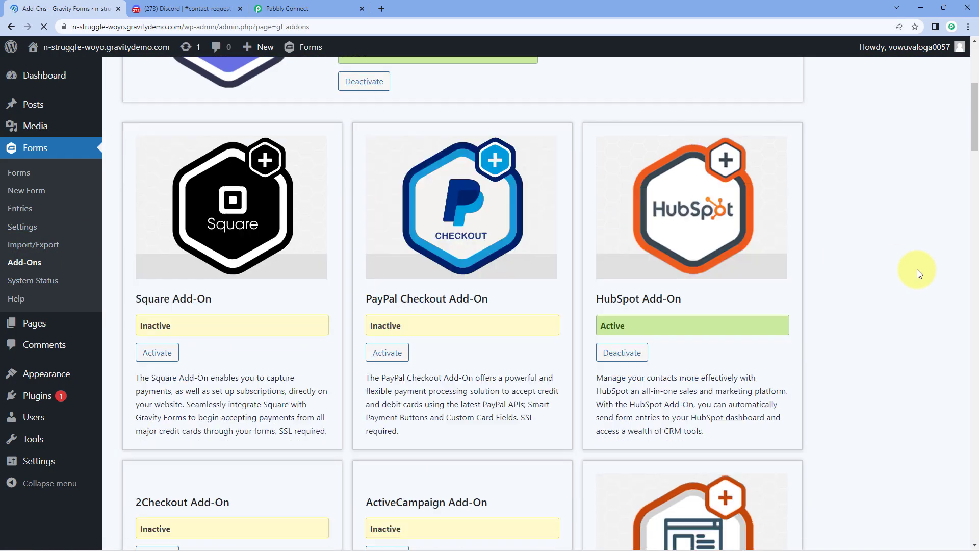
{"action": "scroll", "coordinate": [893, 288], "scroll_direction": "down", "scroll_amount": 20}
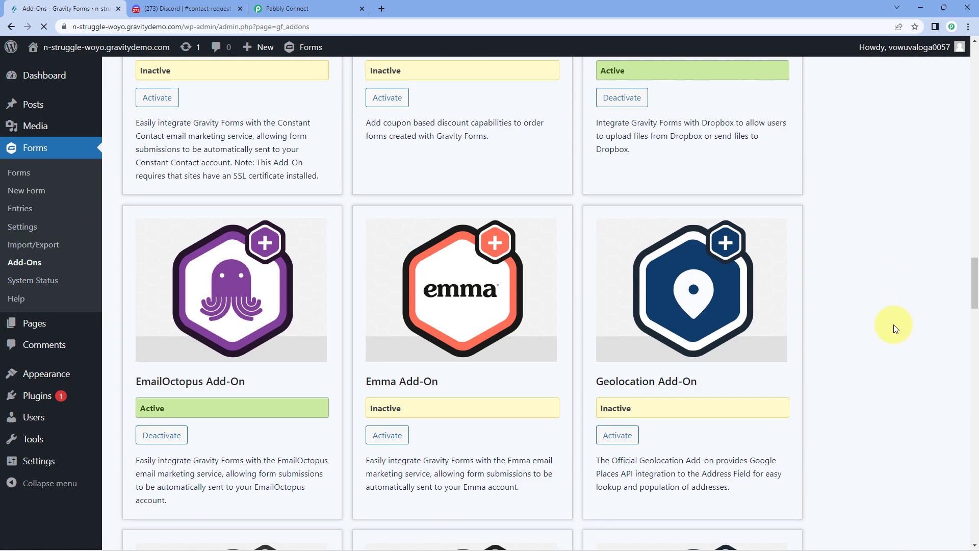
{"action": "scroll", "coordinate": [892, 332], "scroll_direction": "down", "scroll_amount": 20}
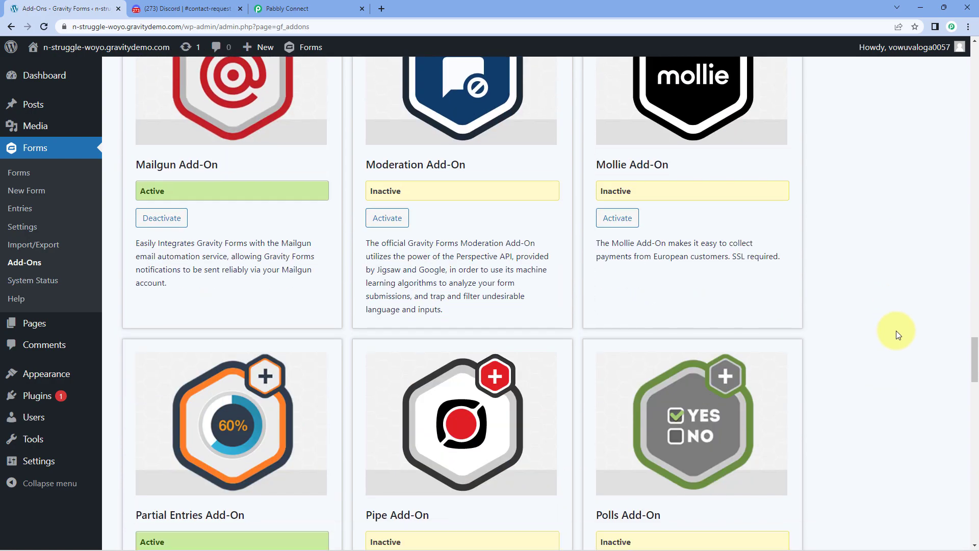
{"action": "scroll", "coordinate": [900, 335], "scroll_direction": "down", "scroll_amount": 19}
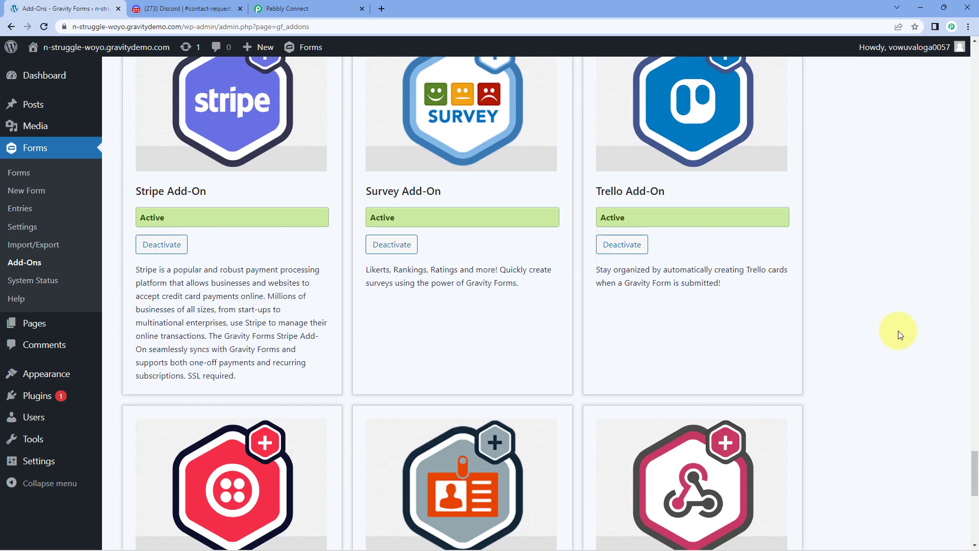
{"action": "scroll", "coordinate": [898, 331], "scroll_direction": "down", "scroll_amount": 2}
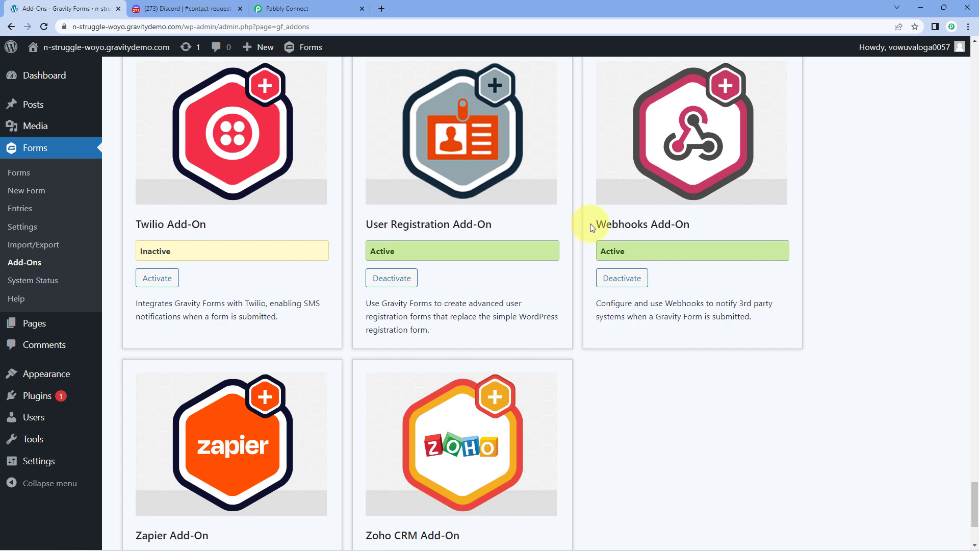
{"action": "left_click_drag", "start_coordinate": [591, 224], "coordinate": [697, 224]}
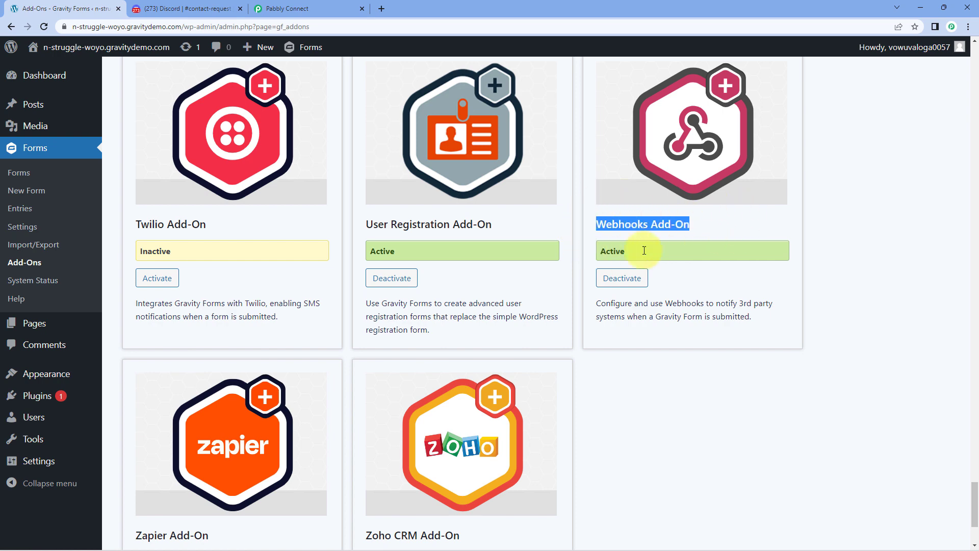
{"action": "left_click", "coordinate": [705, 221]}
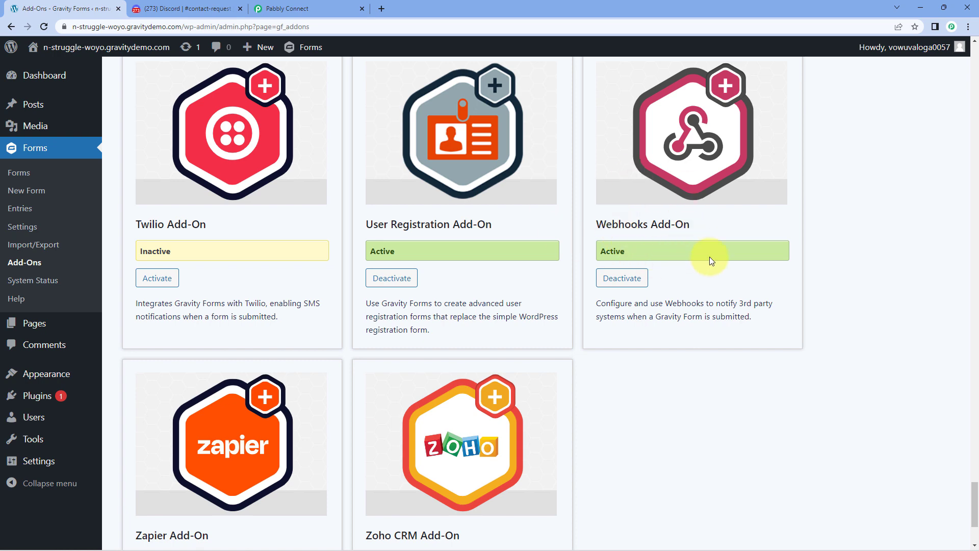
{"action": "left_click", "coordinate": [11, 26]}
Open the Contact Form's Settings > Webhooks page and add a new webhook feed.
{"action": "mouse_move", "coordinate": [294, 88]}
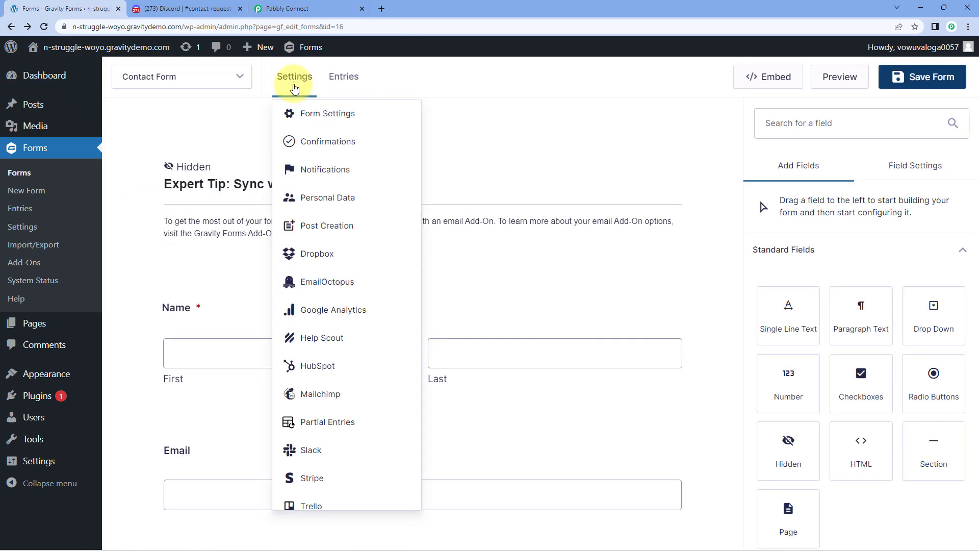
{"action": "scroll", "coordinate": [339, 204], "scroll_direction": "down", "scroll_amount": 2}
{"action": "left_click", "coordinate": [298, 223]}
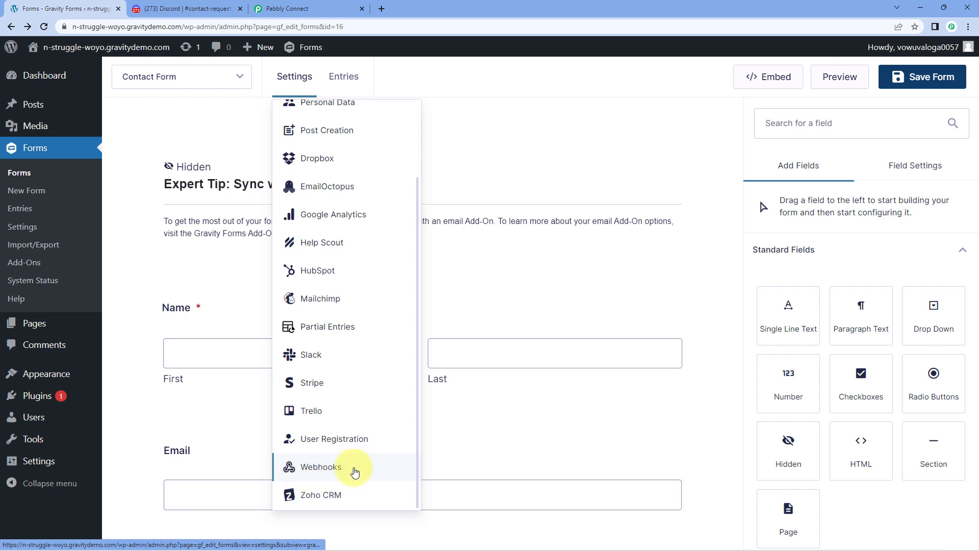
{"action": "left_click", "coordinate": [332, 471]}
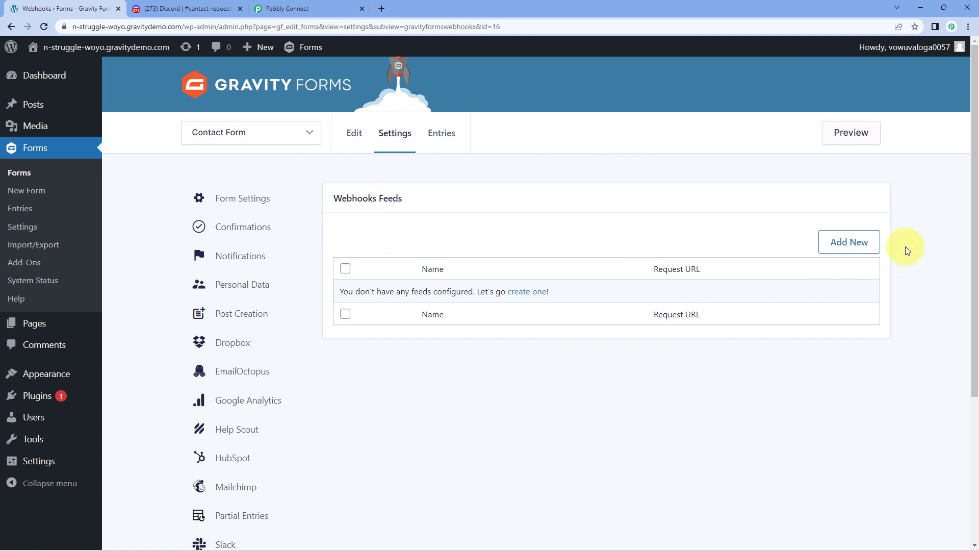
{"action": "left_click", "coordinate": [854, 247]}
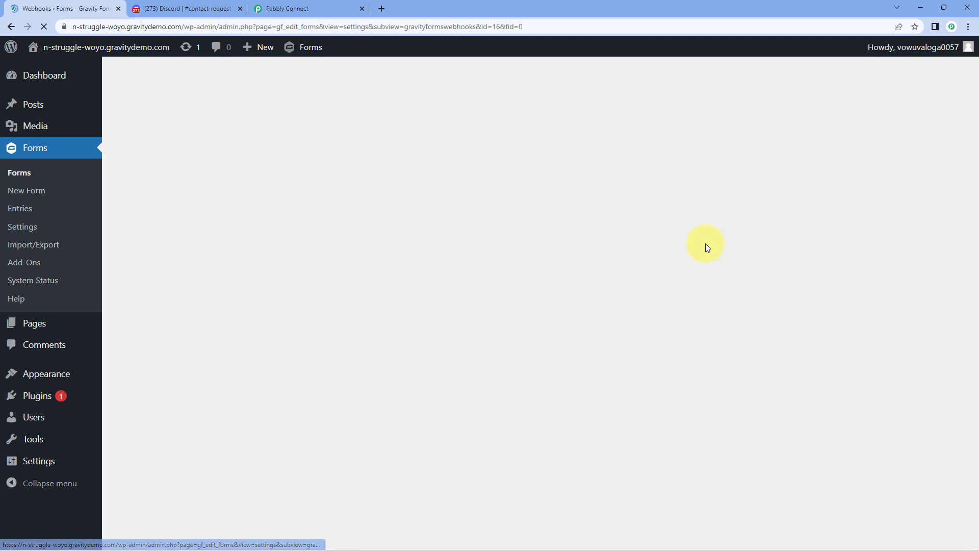
Name the feed 'Pabbly' and paste the Pabbly Connect webhook URL as Request URL.
{"action": "triple_click", "coordinate": [451, 225]}
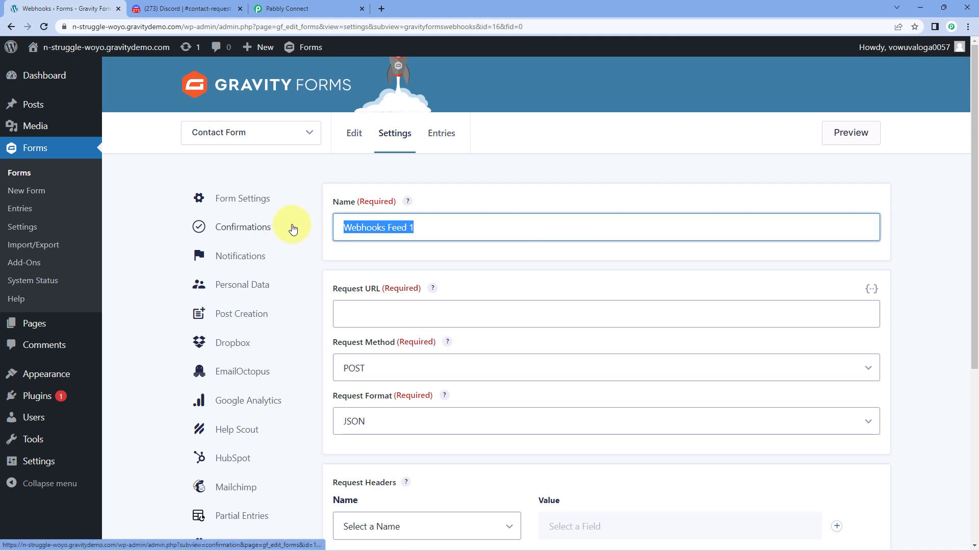
{"action": "type", "text": "Pabbly"}
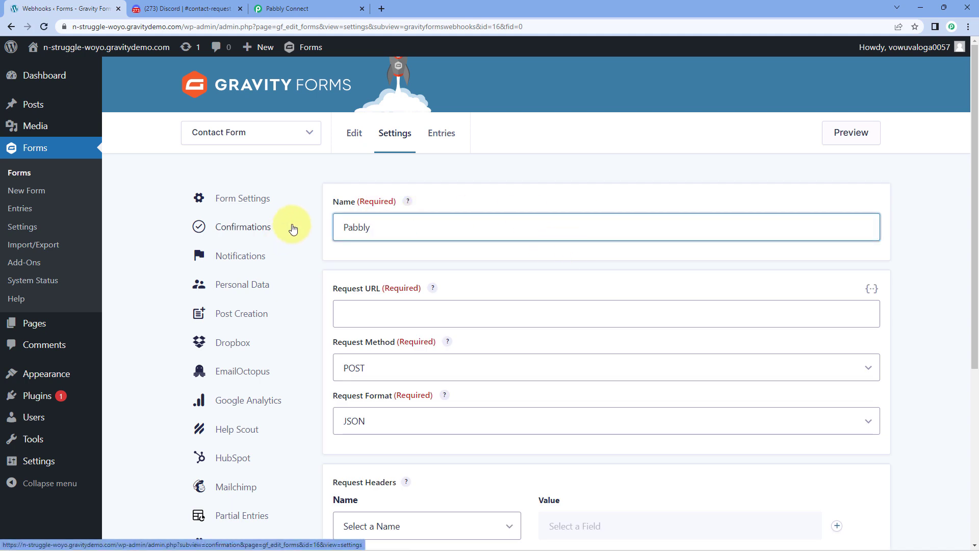
{"action": "scroll", "coordinate": [400, 268], "scroll_direction": "down", "scroll_amount": 1}
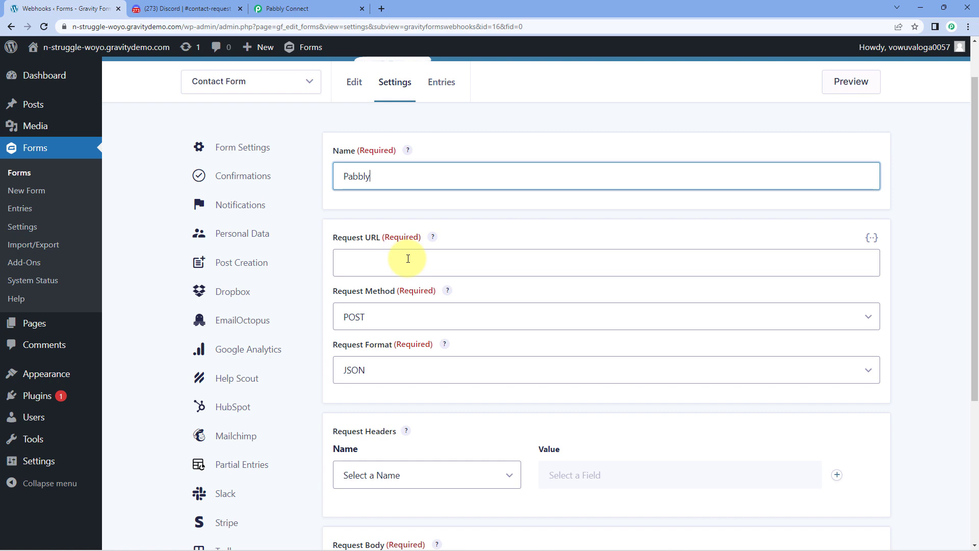
{"action": "left_click", "coordinate": [331, 8]}
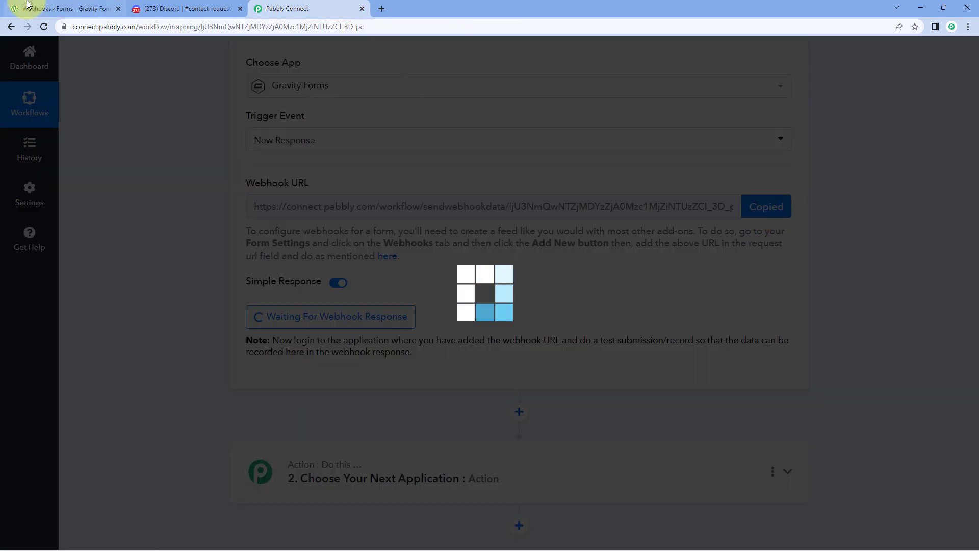
{"action": "left_click", "coordinate": [30, 9]}
{"action": "left_click", "coordinate": [345, 258]}
{"action": "right_click", "coordinate": [376, 262]}
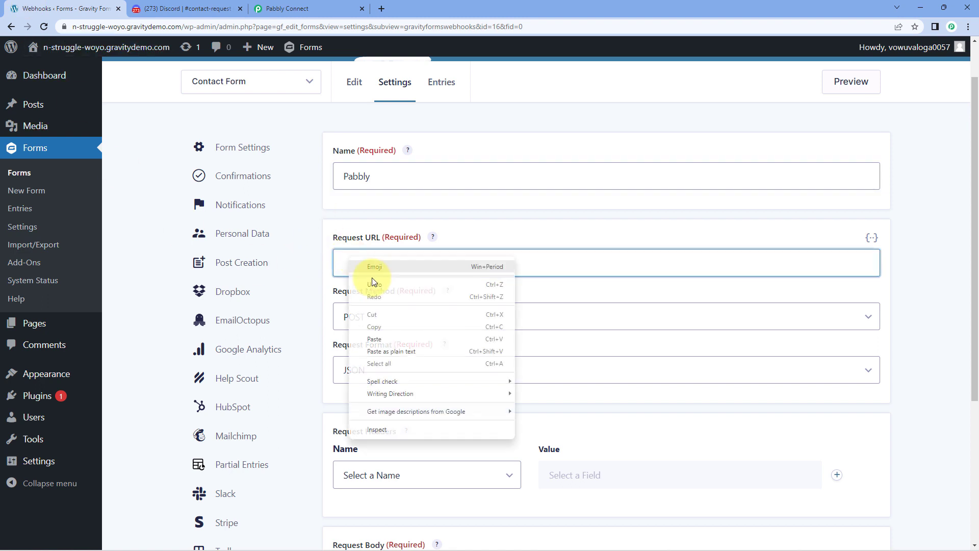
{"action": "left_click", "coordinate": [382, 336]}
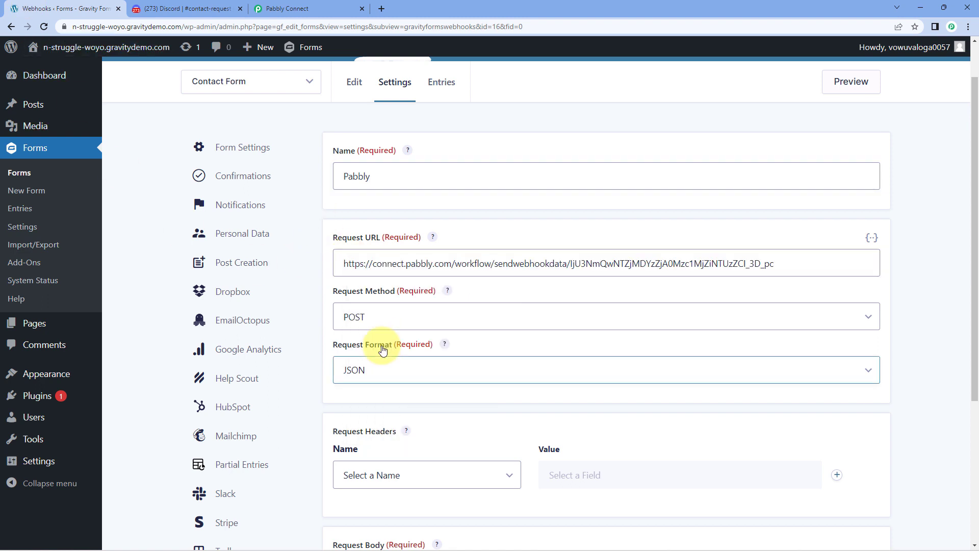
Keep POST as request method and JSON as format, save, and return to the form editor.
{"action": "left_click", "coordinate": [487, 288]}
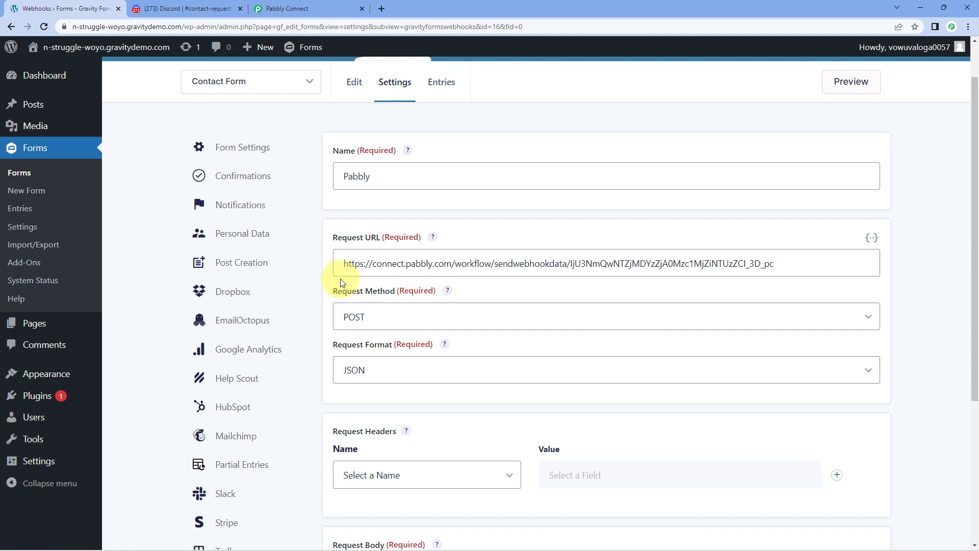
{"action": "left_click", "coordinate": [415, 317]}
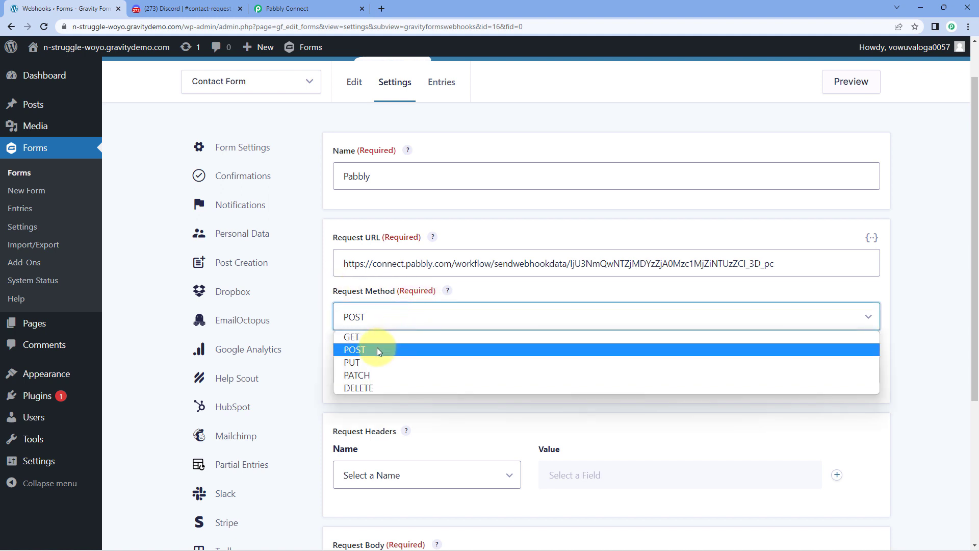
{"action": "left_click", "coordinate": [377, 347]}
{"action": "left_click", "coordinate": [393, 371]}
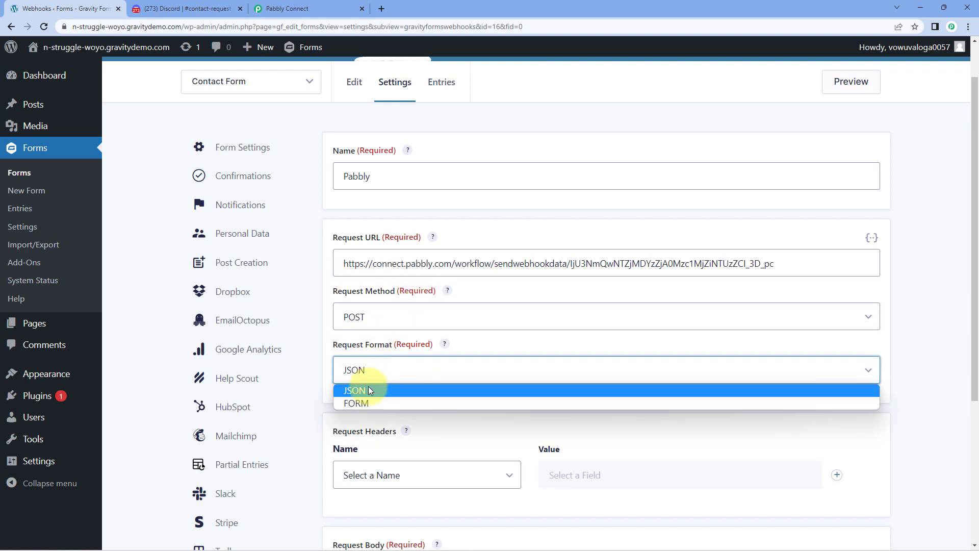
{"action": "left_click", "coordinate": [393, 370]}
{"action": "scroll", "coordinate": [452, 332], "scroll_direction": "down", "scroll_amount": 5}
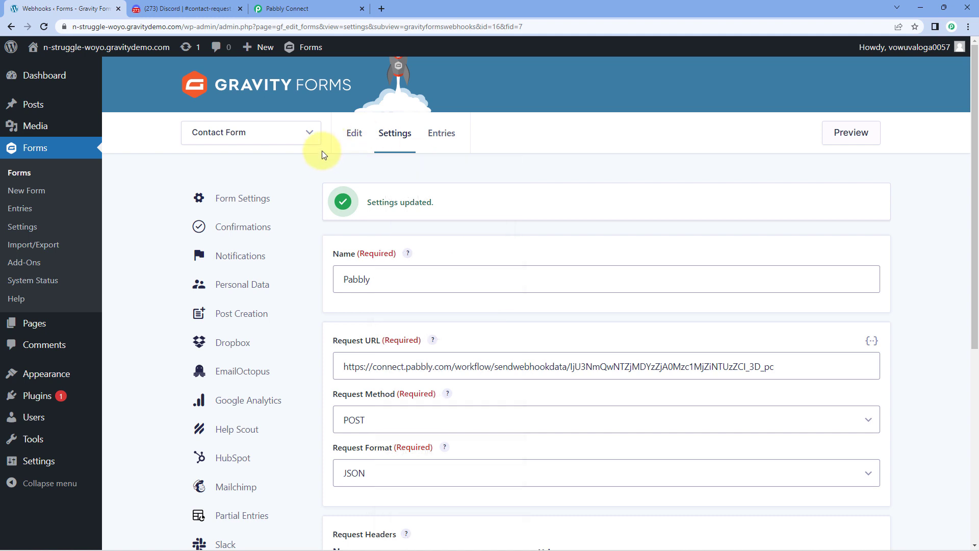
{"action": "left_click", "coordinate": [355, 133]}
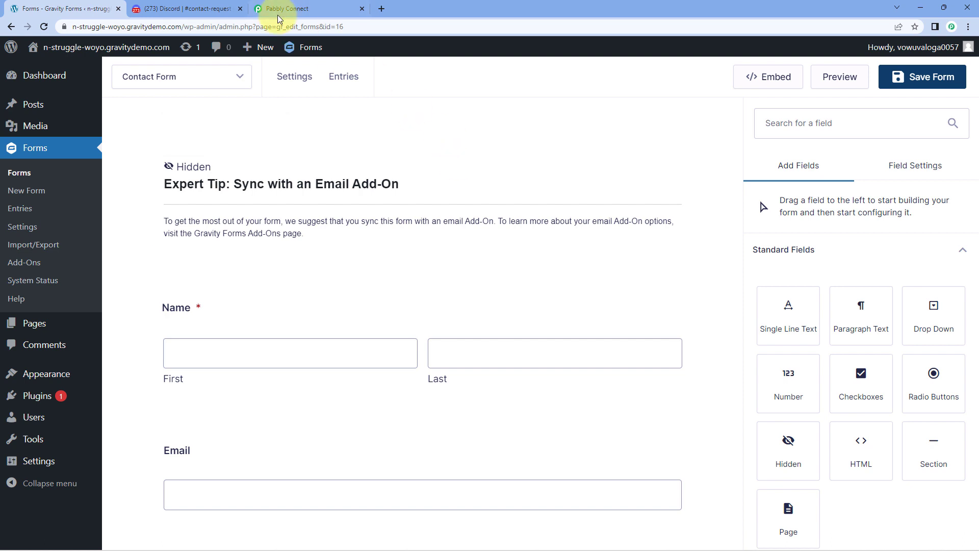
Check the waiting Pabbly webhook step, then open a preview of the Contact Form.
{"action": "left_click", "coordinate": [301, 9]}
{"action": "scroll", "coordinate": [198, 242], "scroll_direction": "down", "scroll_amount": 1}
{"action": "left_click", "coordinate": [507, 237]}
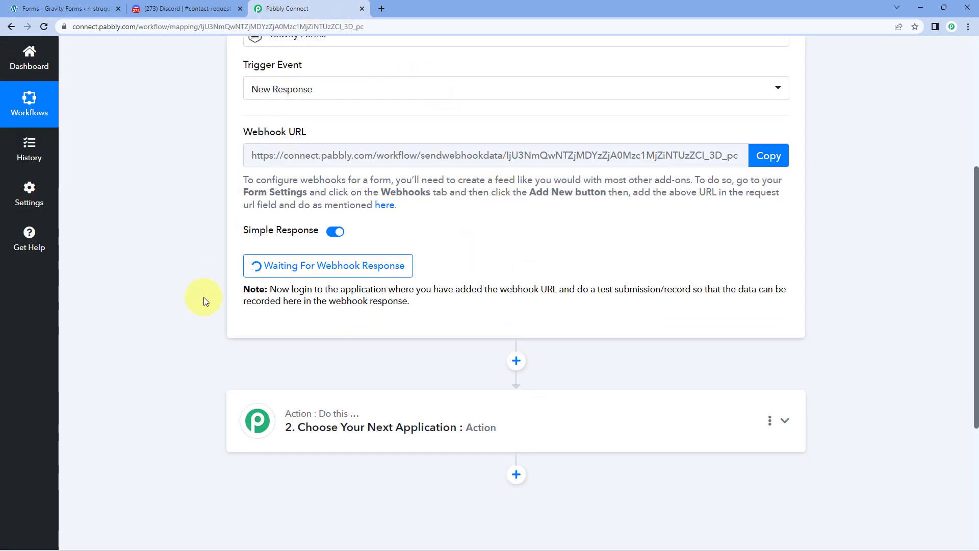
{"action": "left_click", "coordinate": [64, 6]}
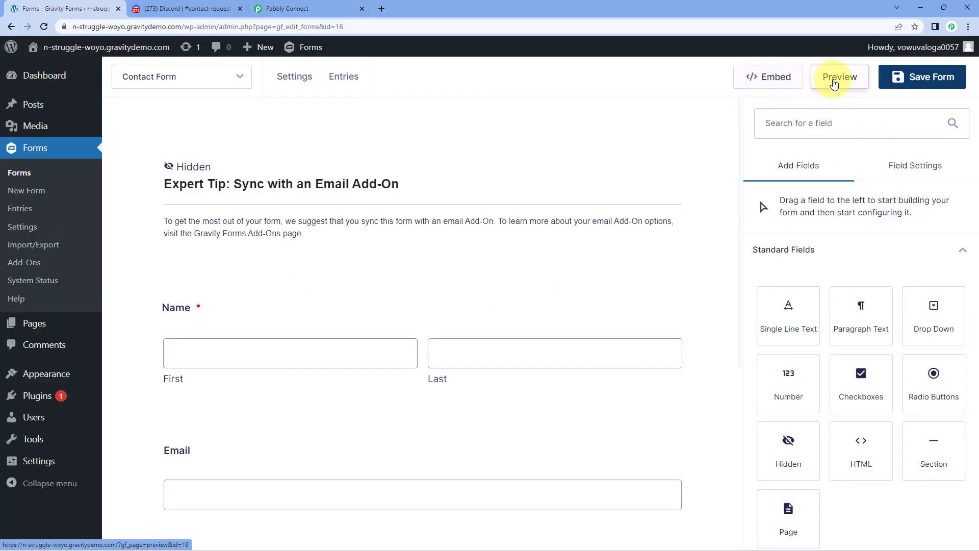
{"action": "left_click", "coordinate": [837, 76]}
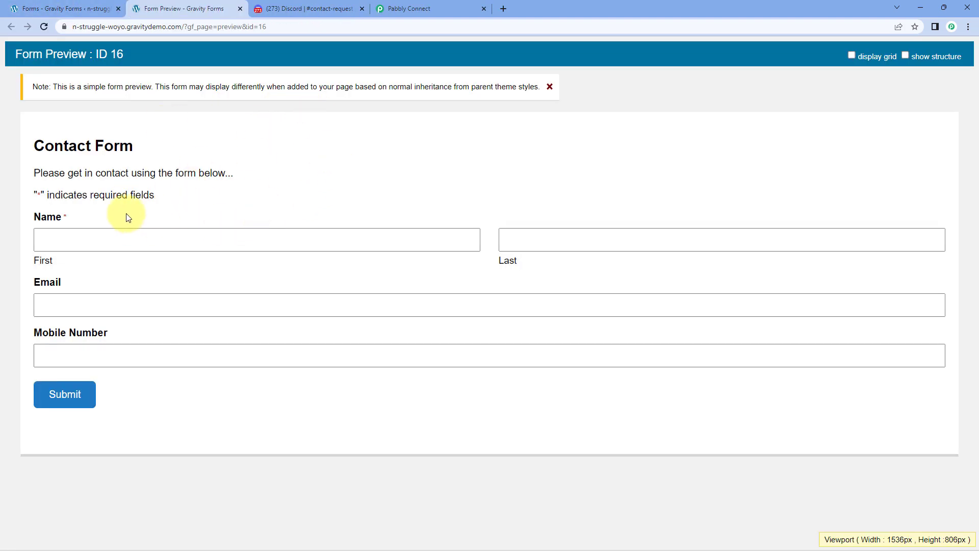
Submit the preview with a test first and last name, e-mail and mobile number, then check Pabbly.
{"action": "left_click", "coordinate": [94, 243]}
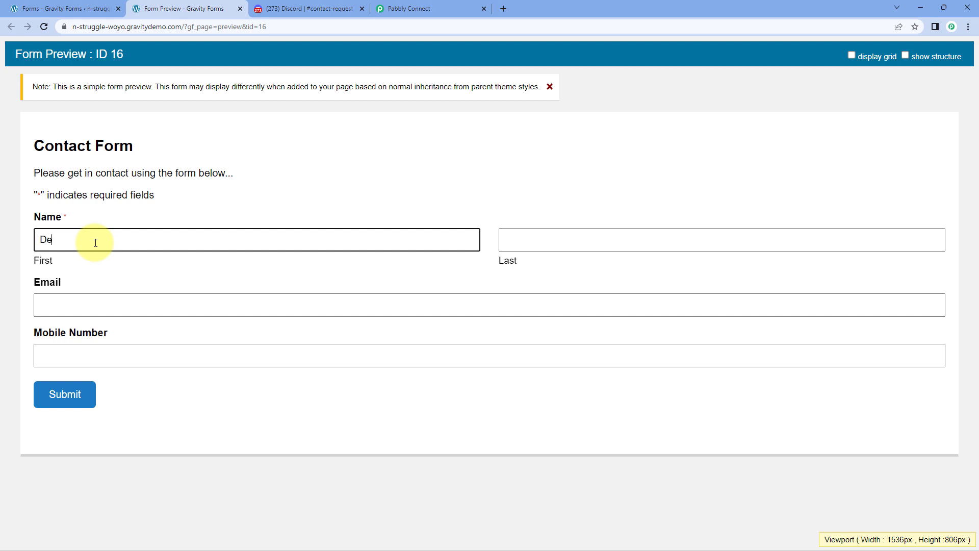
{"action": "key", "text": "Tab"}
{"action": "key", "text": "Tab"}
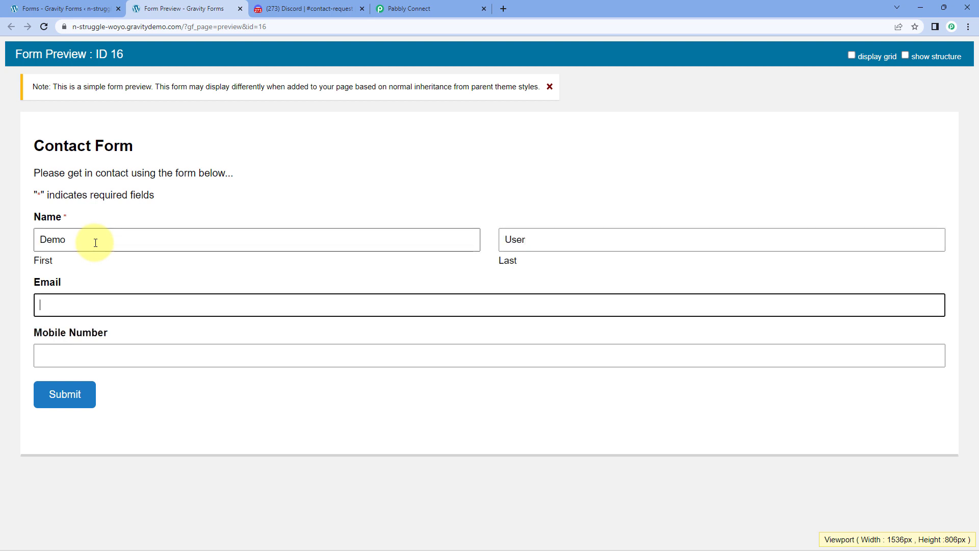
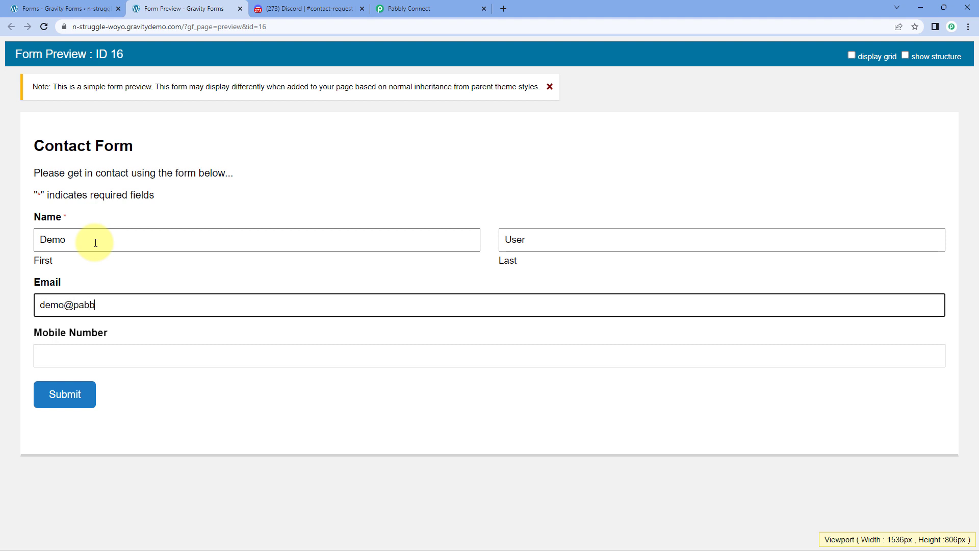
{"action": "key", "text": "Tab"}
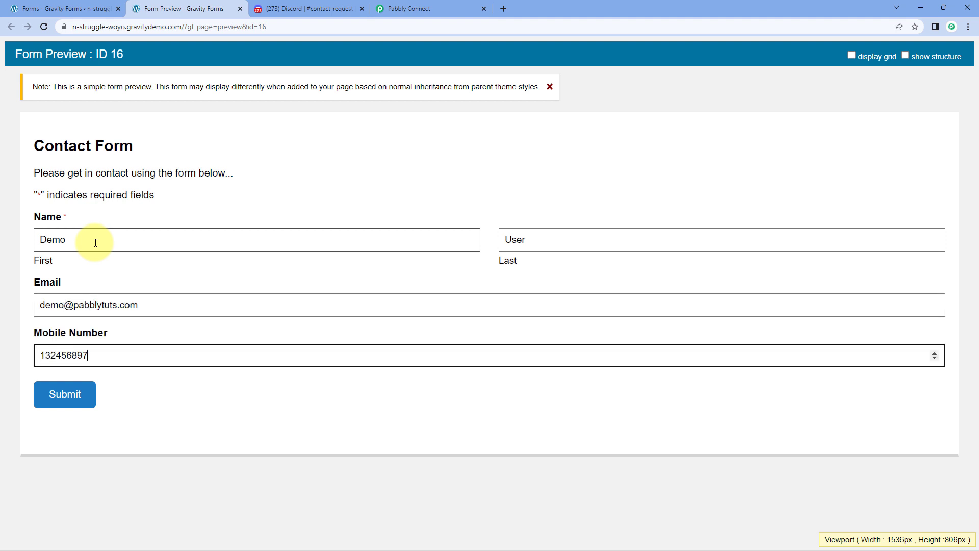
{"action": "left_click", "coordinate": [47, 395]}
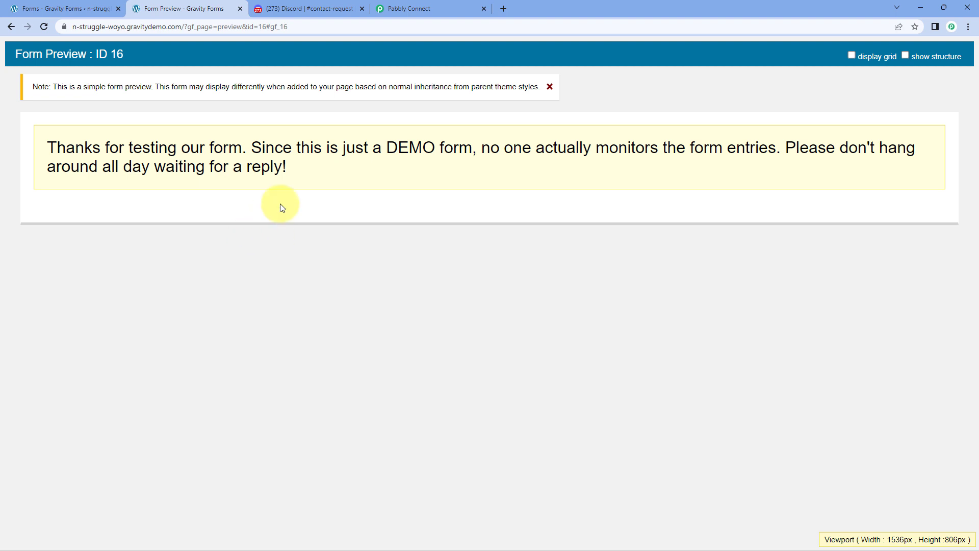
{"action": "left_click", "coordinate": [421, 8]}
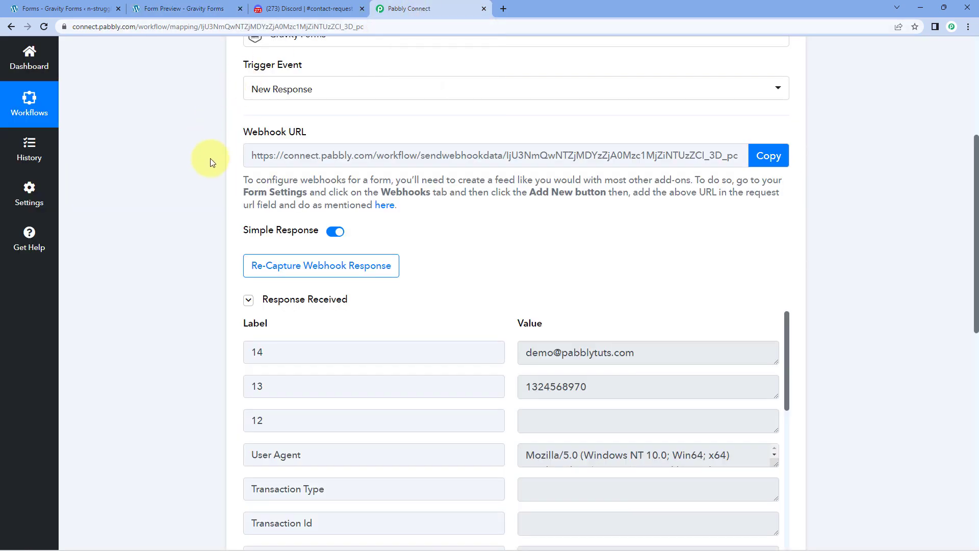
Point out the received e-mail and mobile number values in the captured response.
{"action": "scroll", "coordinate": [189, 199], "scroll_direction": "down", "scroll_amount": 2}
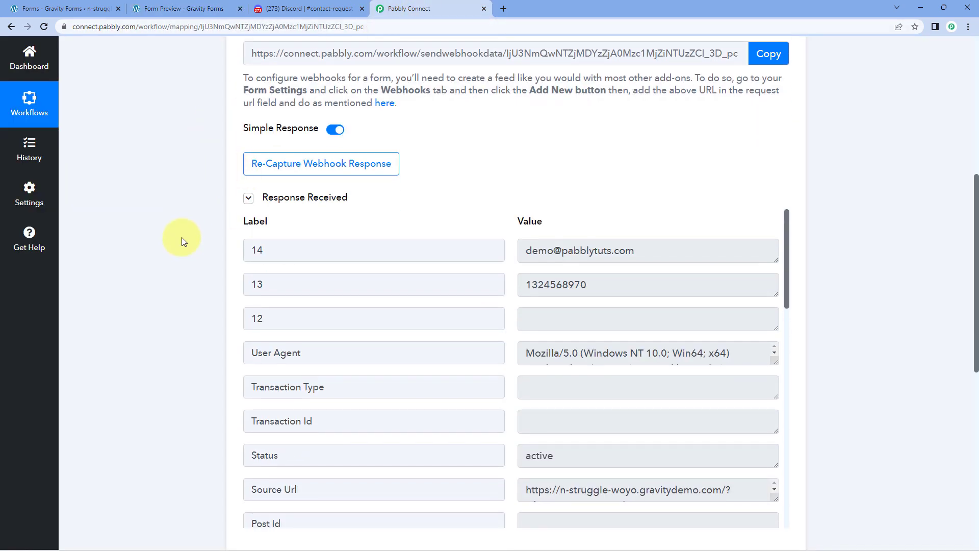
{"action": "scroll", "coordinate": [387, 185], "scroll_direction": "down", "scroll_amount": 1}
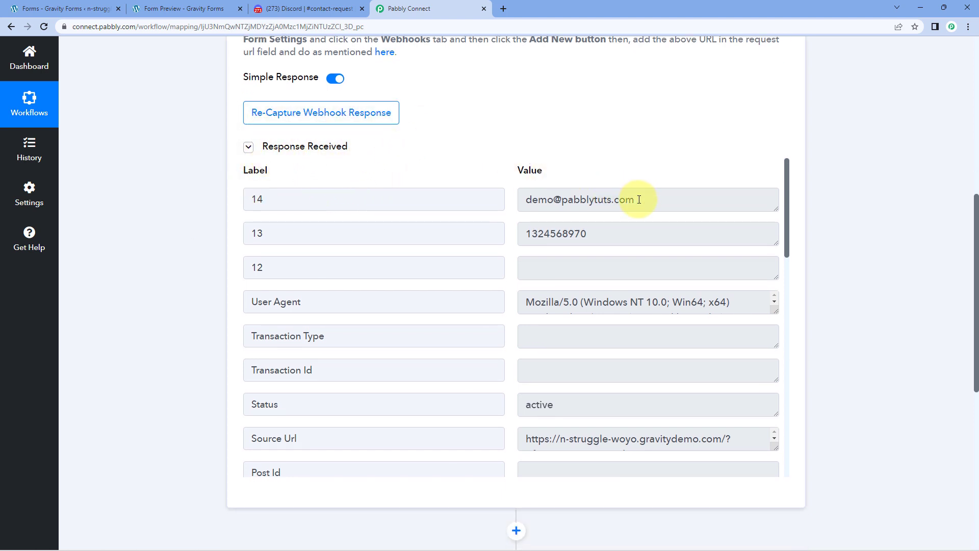
{"action": "left_click_drag", "start_coordinate": [653, 201], "coordinate": [521, 205]}
{"action": "left_click_drag", "start_coordinate": [605, 233], "coordinate": [507, 250]}
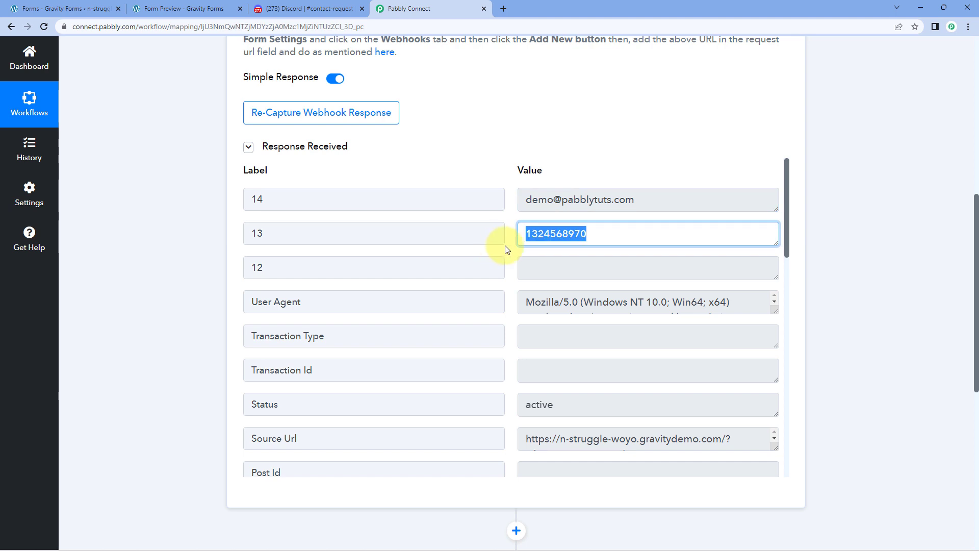
{"action": "scroll", "coordinate": [505, 251], "scroll_direction": "down", "scroll_amount": 8}
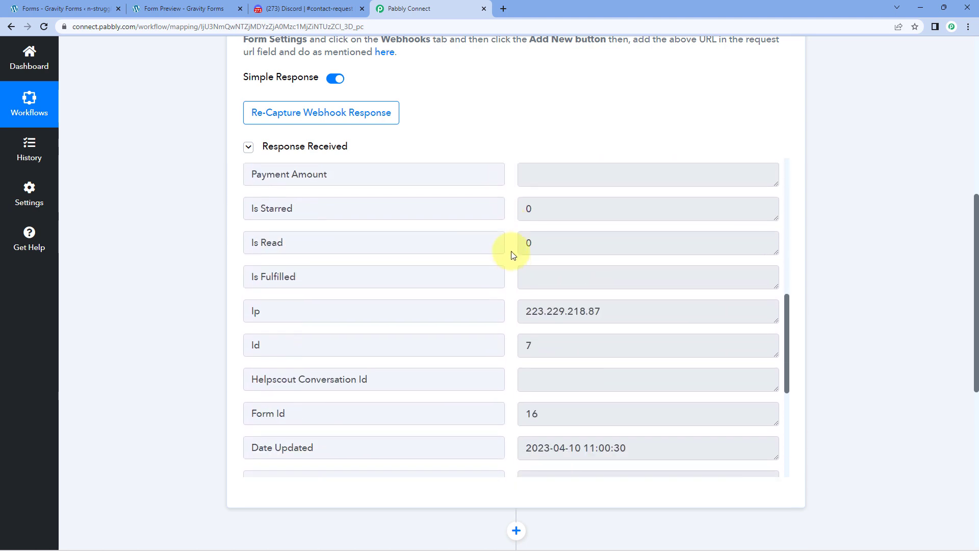
{"action": "scroll", "coordinate": [510, 255], "scroll_direction": "down", "scroll_amount": 5}
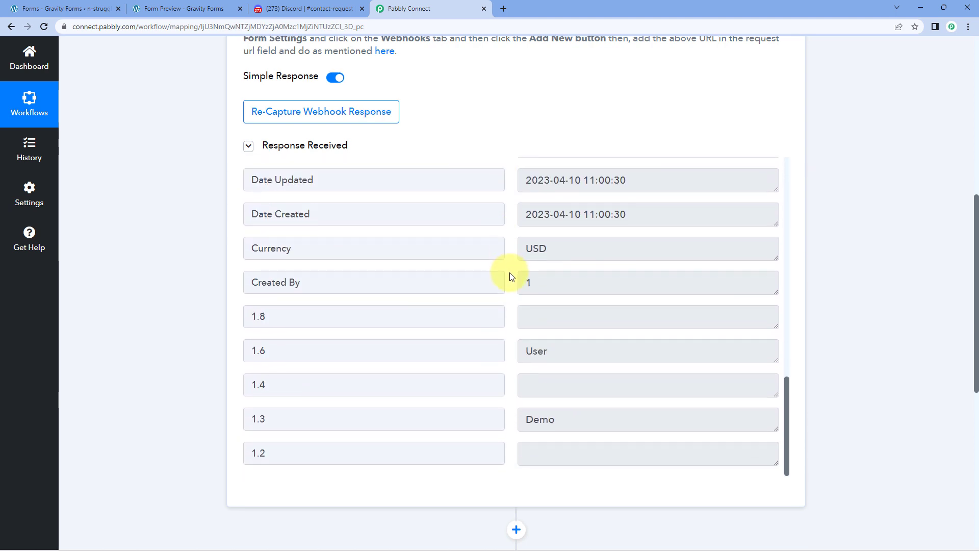
{"action": "scroll", "coordinate": [509, 277], "scroll_direction": "down", "scroll_amount": 2}
{"action": "left_click_drag", "start_coordinate": [560, 323], "coordinate": [465, 316]}
{"action": "left_click_drag", "start_coordinate": [552, 251], "coordinate": [506, 242]}
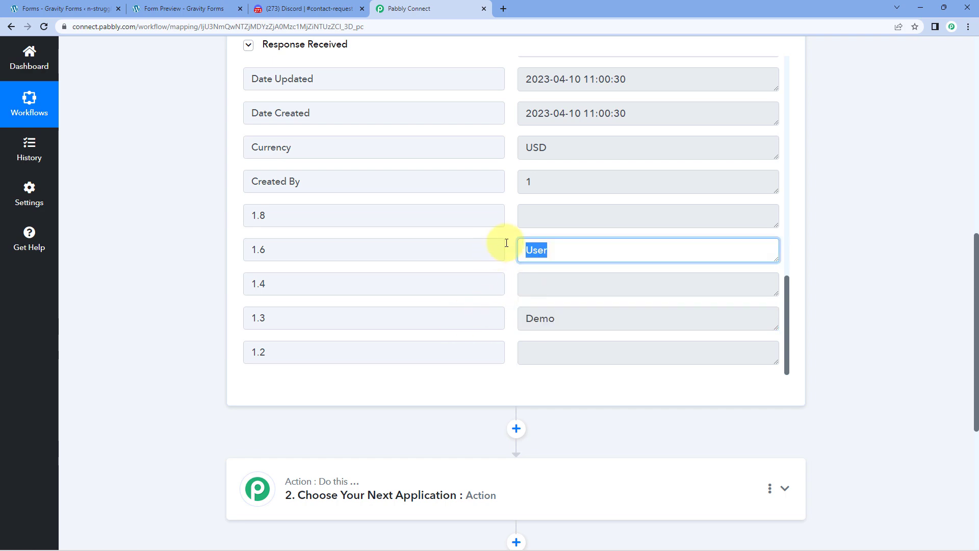
{"action": "left_click", "coordinate": [506, 243]}
Scroll through the remaining fields, including User Agent, Status 'active' and Source Url.
{"action": "scroll", "coordinate": [506, 245], "scroll_direction": "up", "scroll_amount": 15}
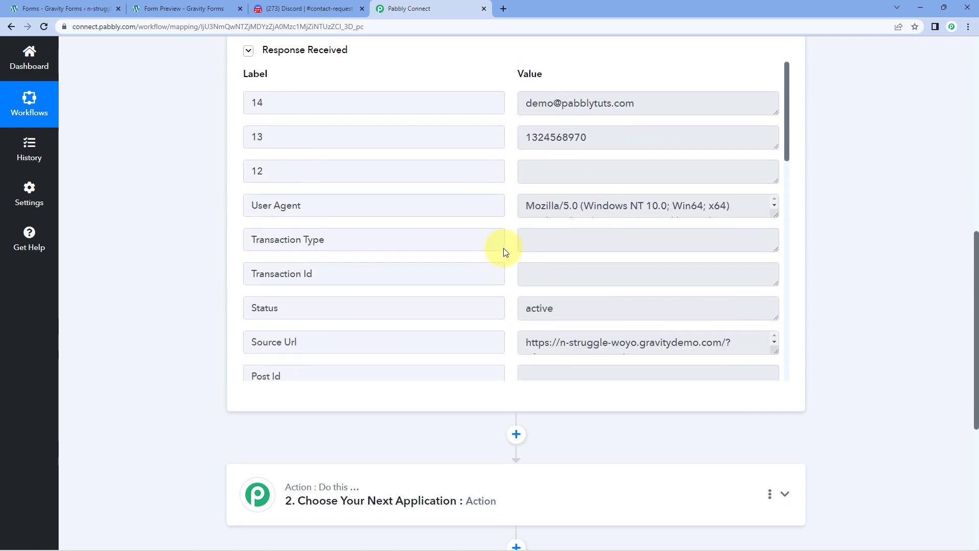
{"action": "scroll", "coordinate": [504, 253], "scroll_direction": "up", "scroll_amount": 9}
{"action": "scroll", "coordinate": [494, 357], "scroll_direction": "down", "scroll_amount": 2}
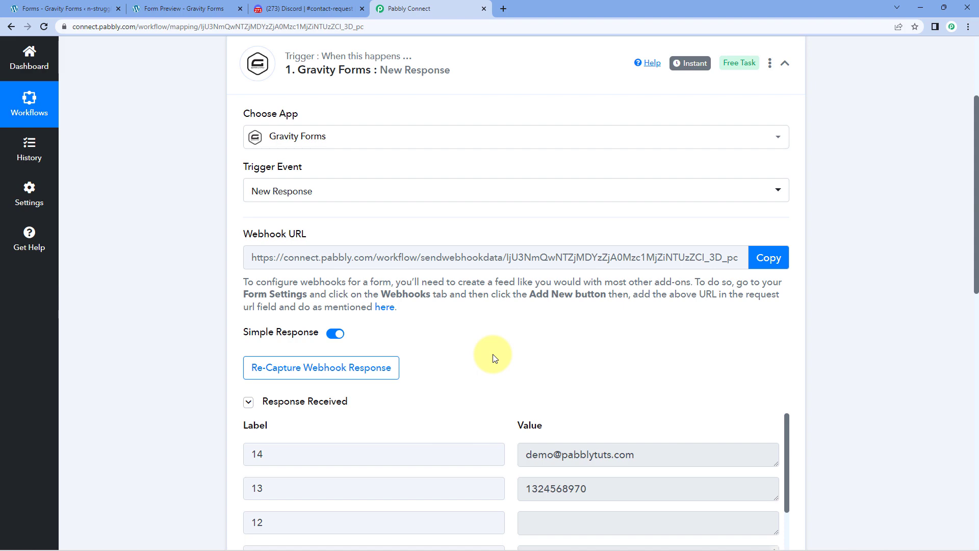
{"action": "scroll", "coordinate": [561, 218], "scroll_direction": "down", "scroll_amount": 4}
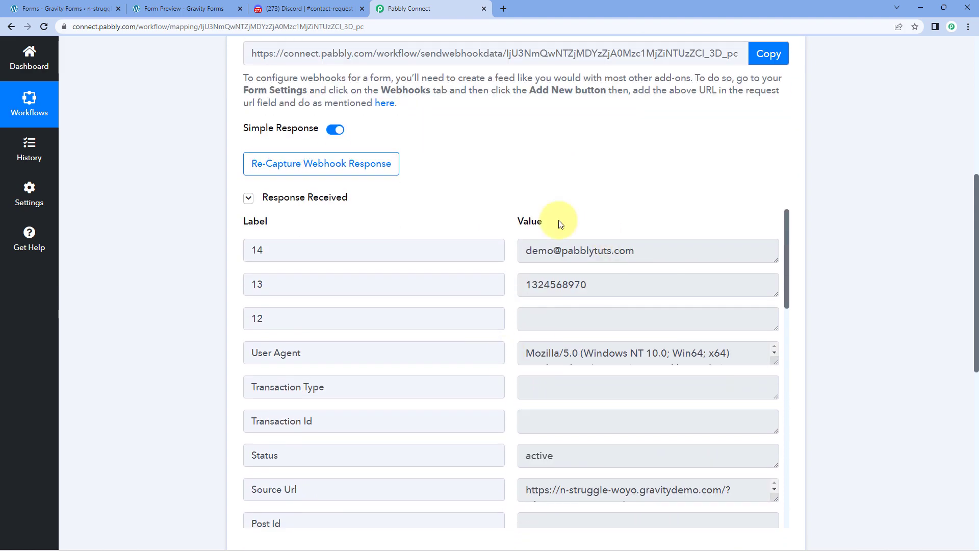
{"action": "scroll", "coordinate": [537, 167], "scroll_direction": "down", "scroll_amount": 3}
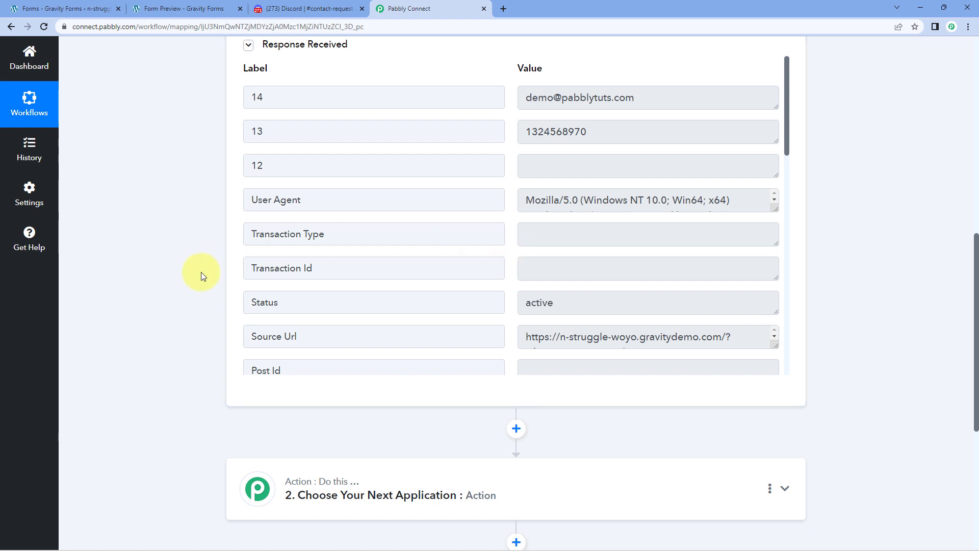
{"action": "scroll", "coordinate": [202, 275], "scroll_direction": "down", "scroll_amount": 6}
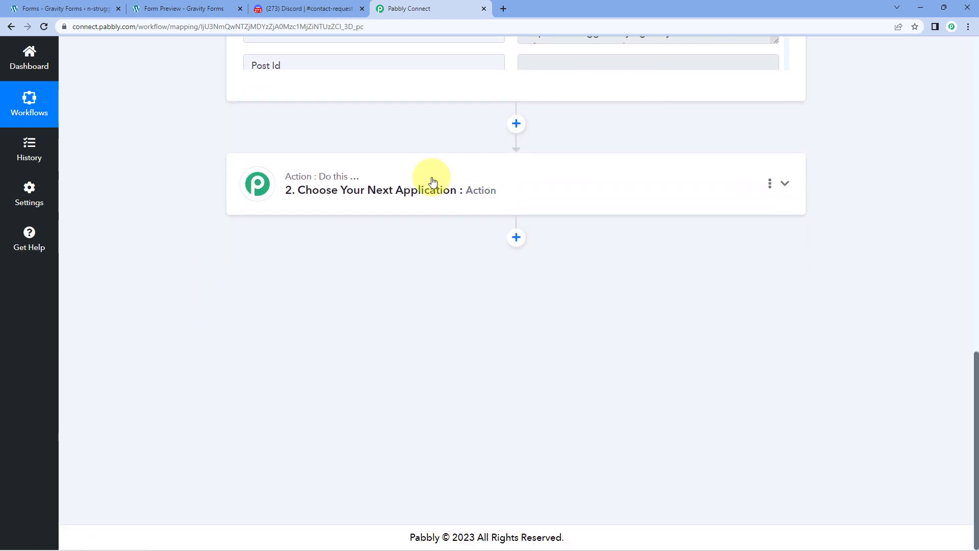
Set the action step to Discord with the Send Channel Message (HTML) event.
{"action": "left_click", "coordinate": [223, 182]}
{"action": "left_click", "coordinate": [329, 254]}
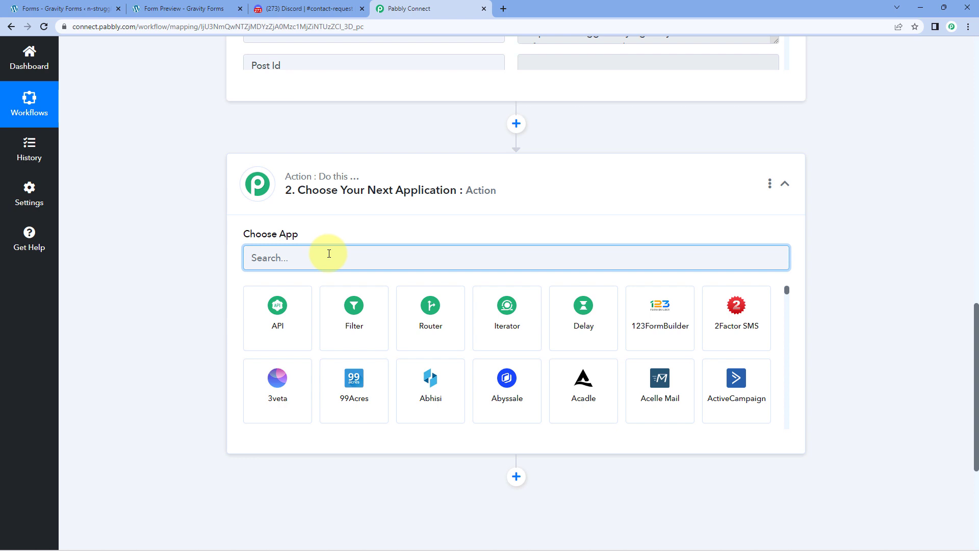
{"action": "type", "text": "Discor"}
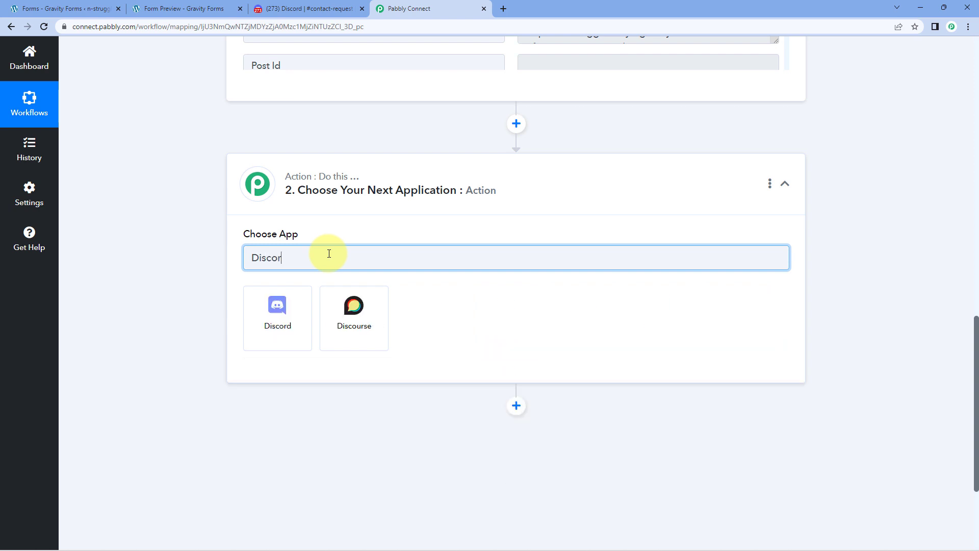
{"action": "type", "text": "d"}
{"action": "left_click", "coordinate": [298, 322]}
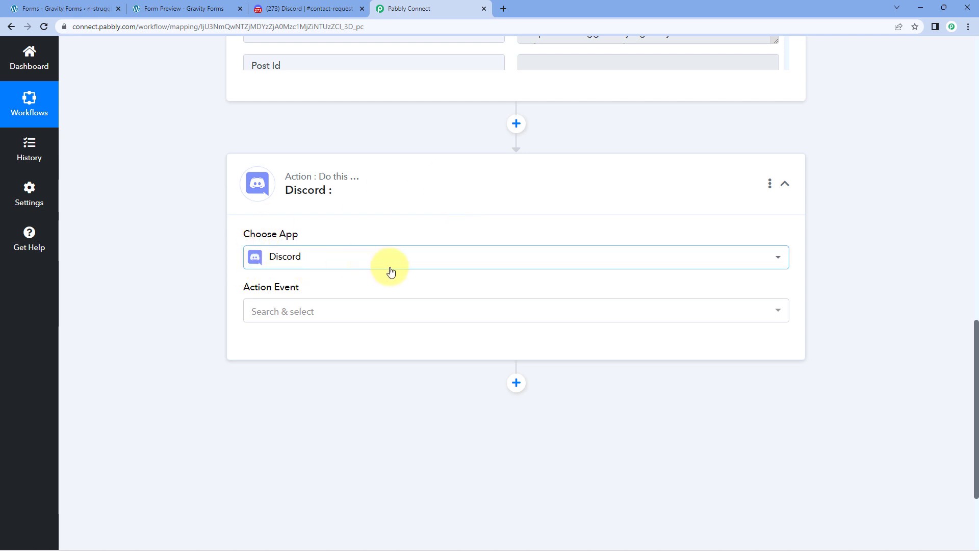
{"action": "left_click", "coordinate": [343, 312]}
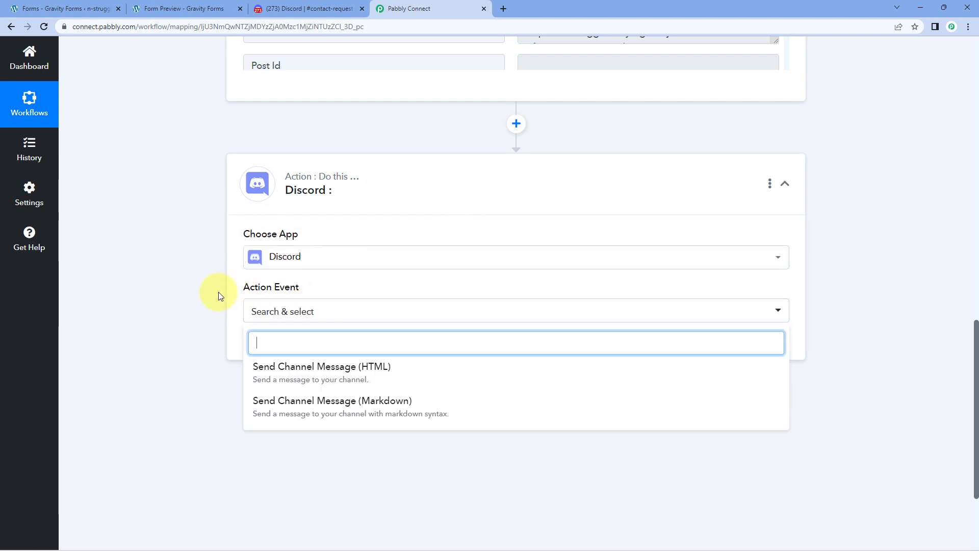
{"action": "scroll", "coordinate": [219, 296], "scroll_direction": "down", "scroll_amount": 1}
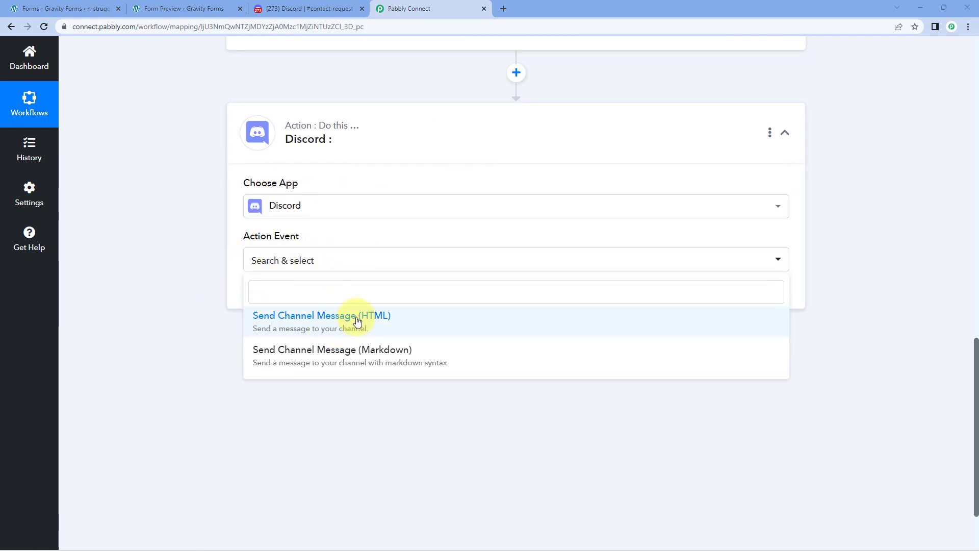
{"action": "left_click", "coordinate": [356, 320]}
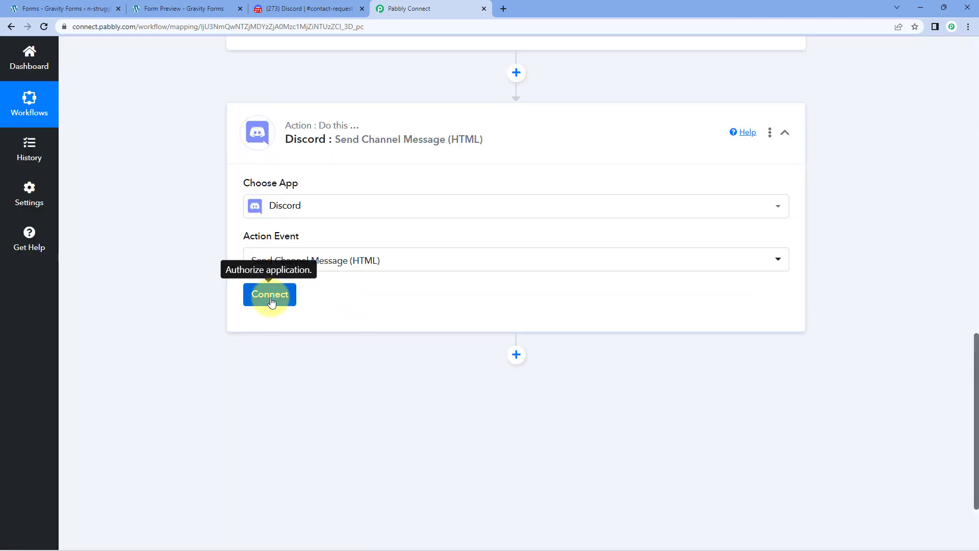
Connect the Discord account and view the still-empty contact-request channel in Discord.
{"action": "left_click", "coordinate": [271, 301]}
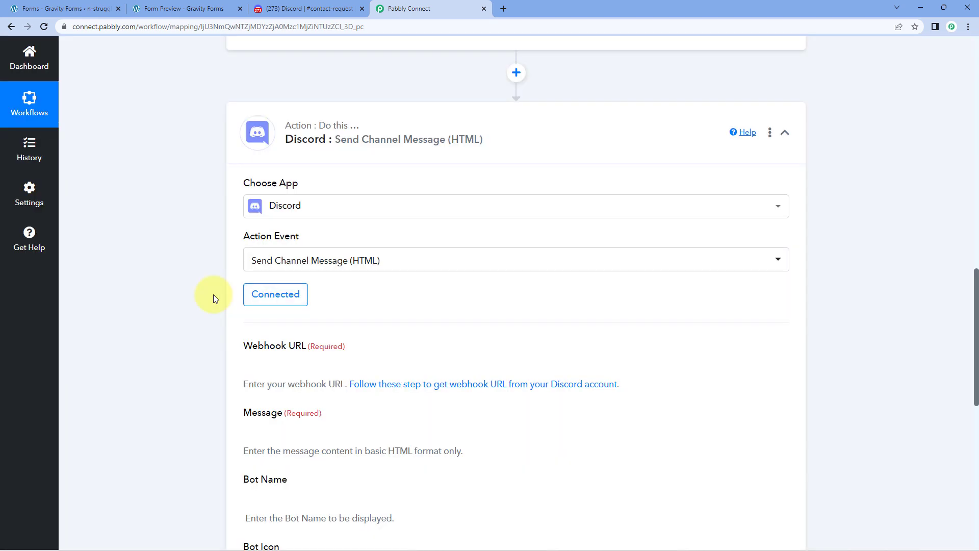
{"action": "scroll", "coordinate": [214, 296], "scroll_direction": "down", "scroll_amount": 3}
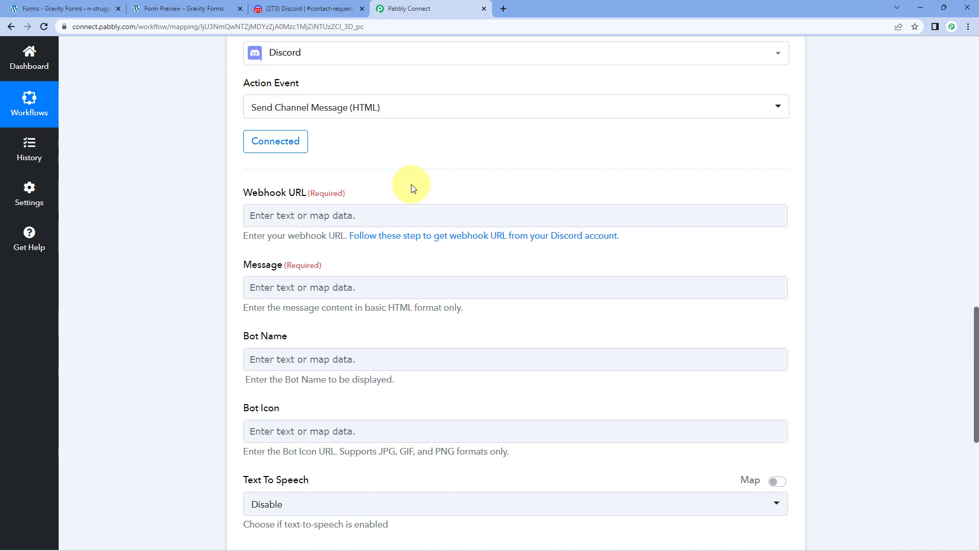
{"action": "left_click", "coordinate": [306, 9]}
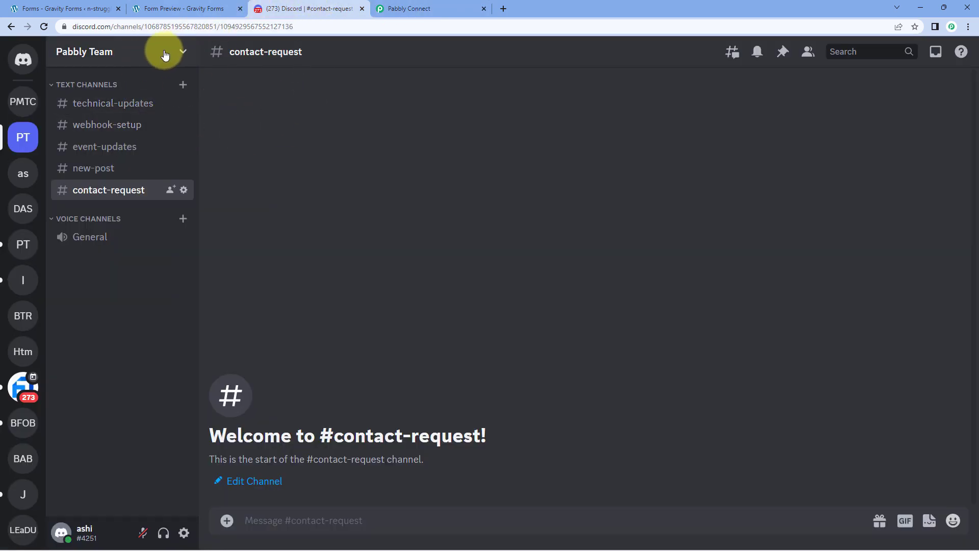
Open the Pabbly Team server's Integrations > Webhooks page and browse the existing webhooks.
{"action": "left_click", "coordinate": [183, 54]}
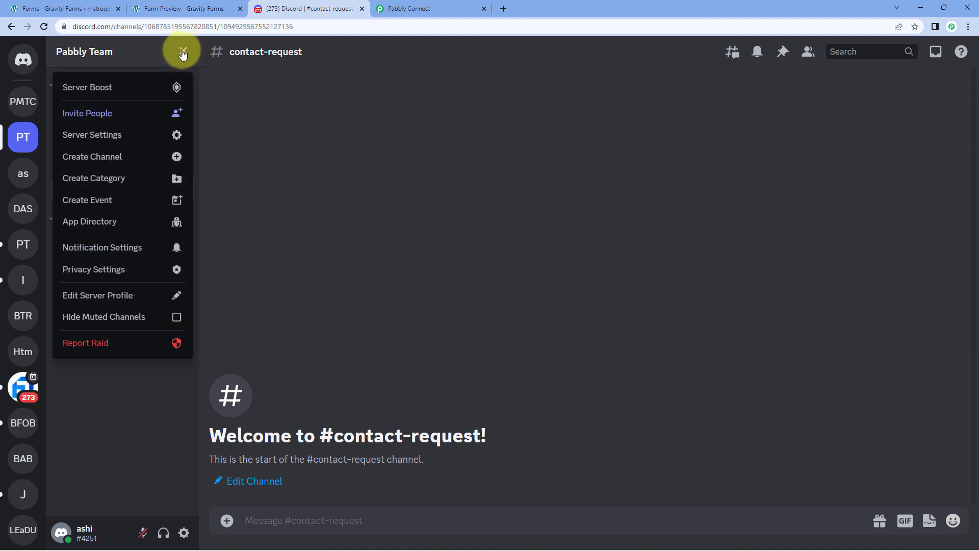
{"action": "left_click", "coordinate": [131, 133]}
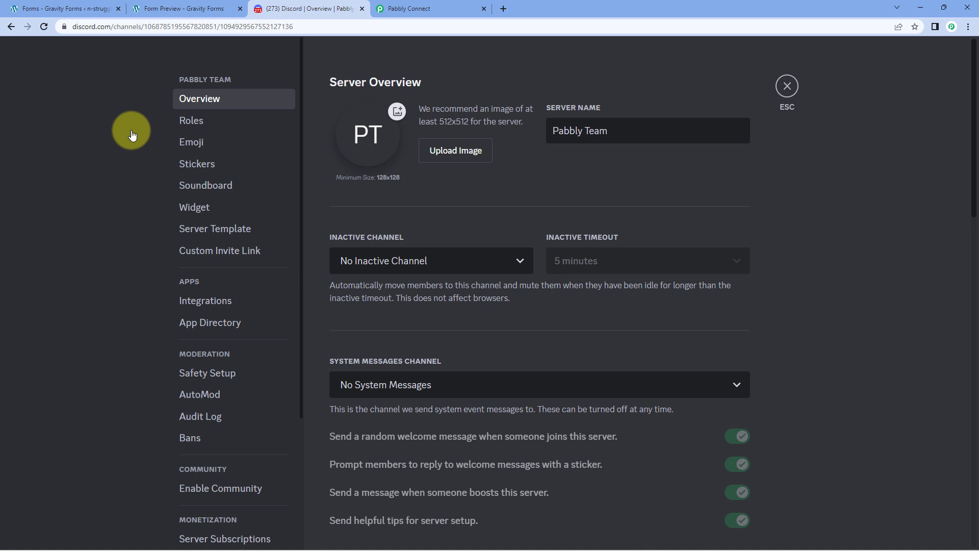
{"action": "left_click", "coordinate": [229, 306]}
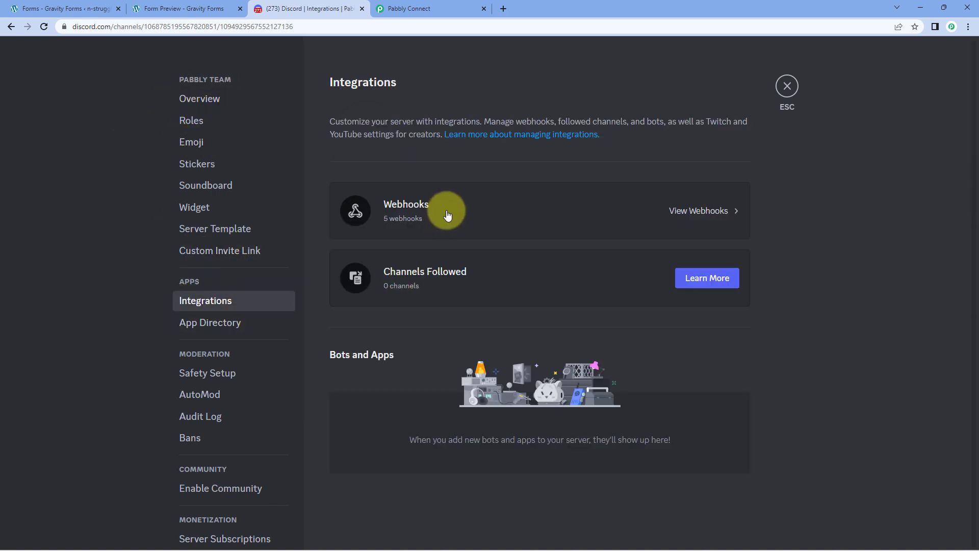
{"action": "left_click", "coordinate": [447, 214]}
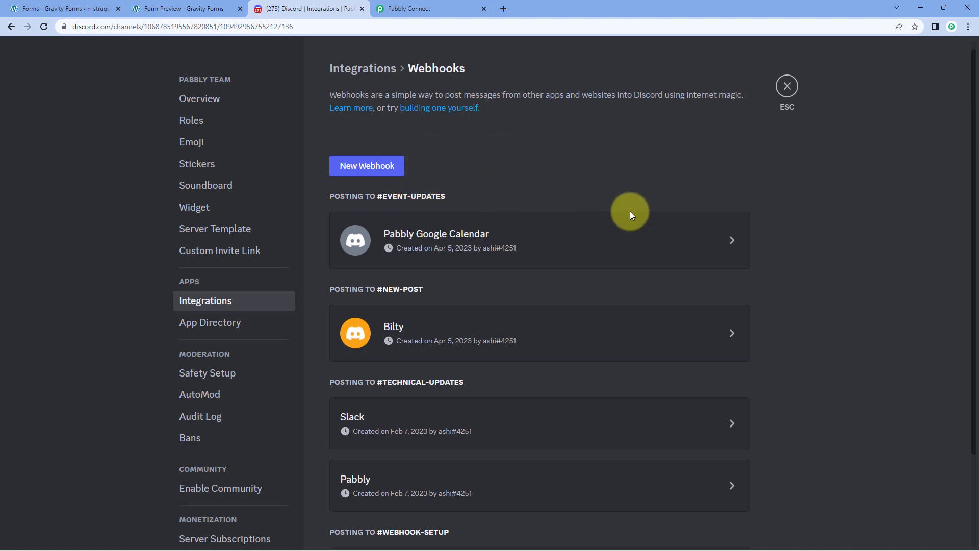
{"action": "scroll", "coordinate": [590, 204], "scroll_direction": "down", "scroll_amount": 3}
{"action": "scroll", "coordinate": [588, 285], "scroll_direction": "up", "scroll_amount": 3}
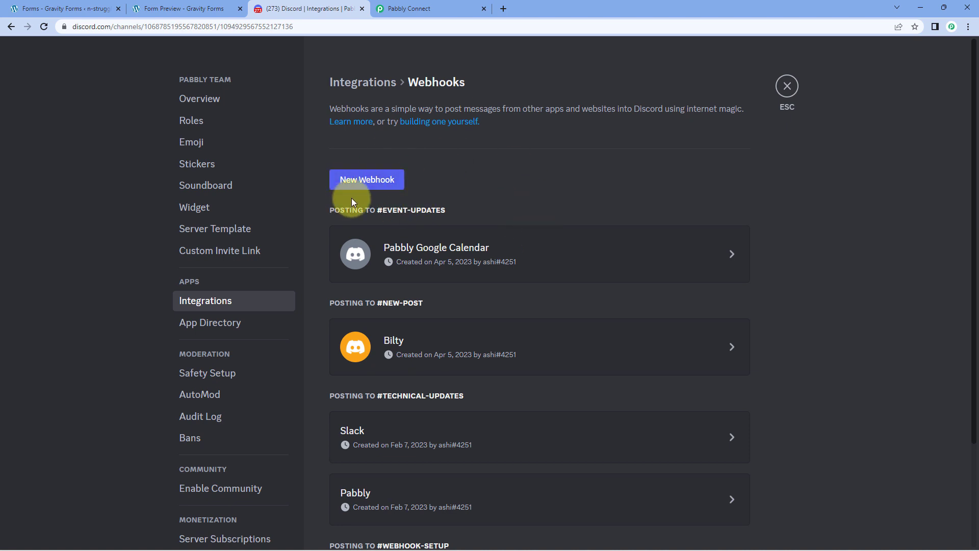
{"action": "scroll", "coordinate": [383, 239], "scroll_direction": "down", "scroll_amount": 4}
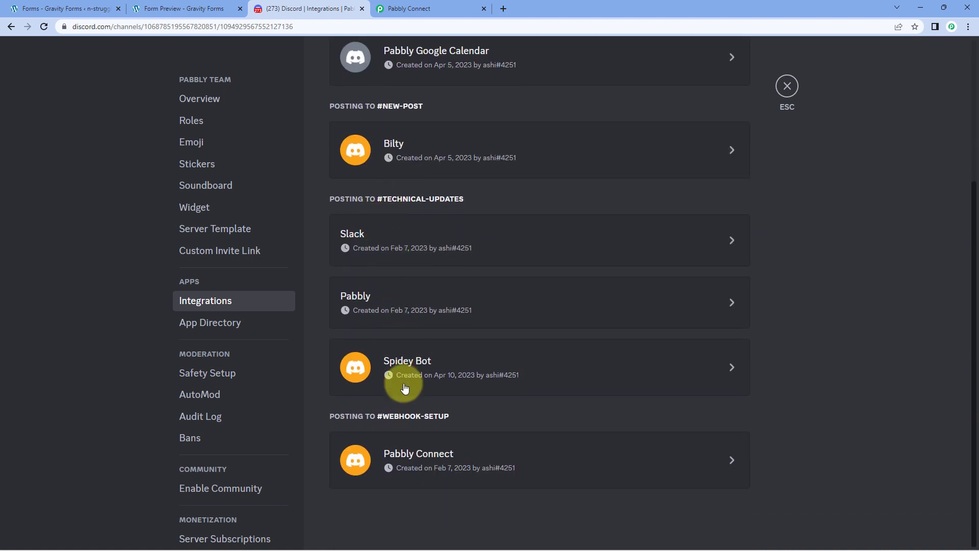
Rename Spidey Bot to Gravity Forms, post to #contact-request, copy its webhook URL, and save.
{"action": "left_click", "coordinate": [612, 360]}
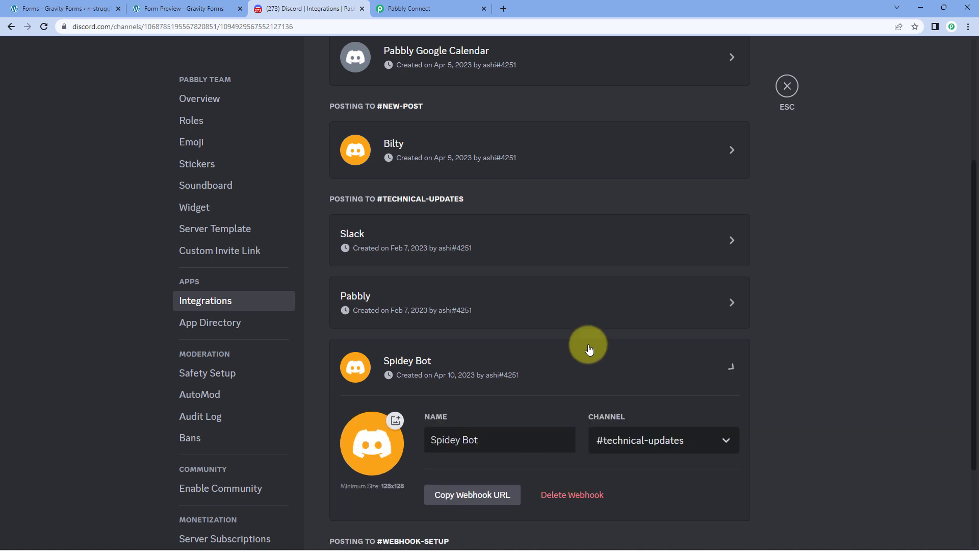
{"action": "left_click_drag", "start_coordinate": [484, 440], "coordinate": [424, 440]}
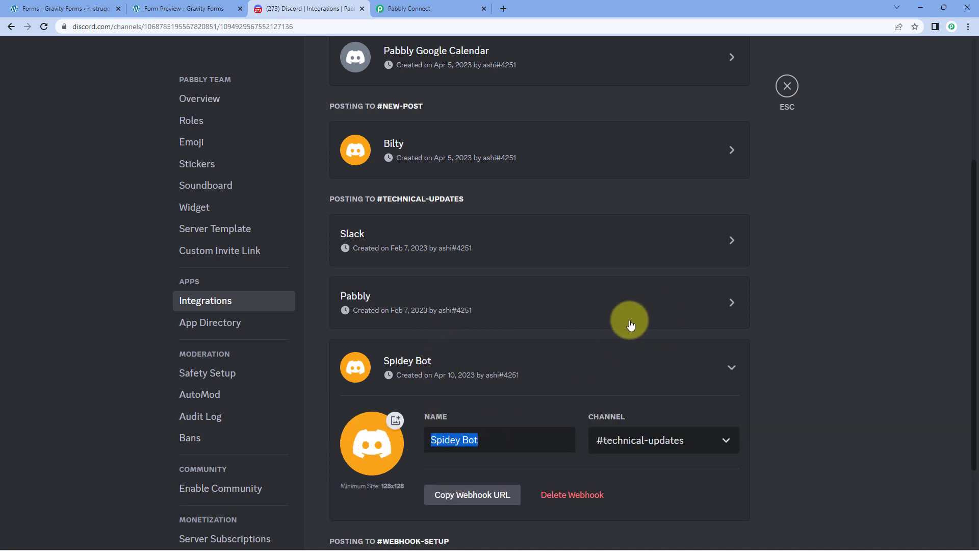
{"action": "type", "text": "Gravity Forms"}
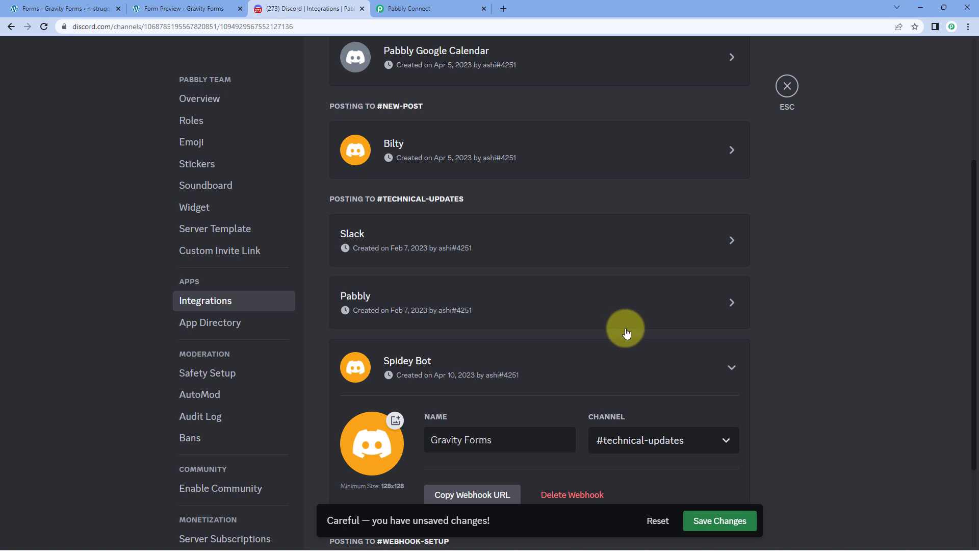
{"action": "scroll", "coordinate": [523, 376], "scroll_direction": "down", "scroll_amount": 3}
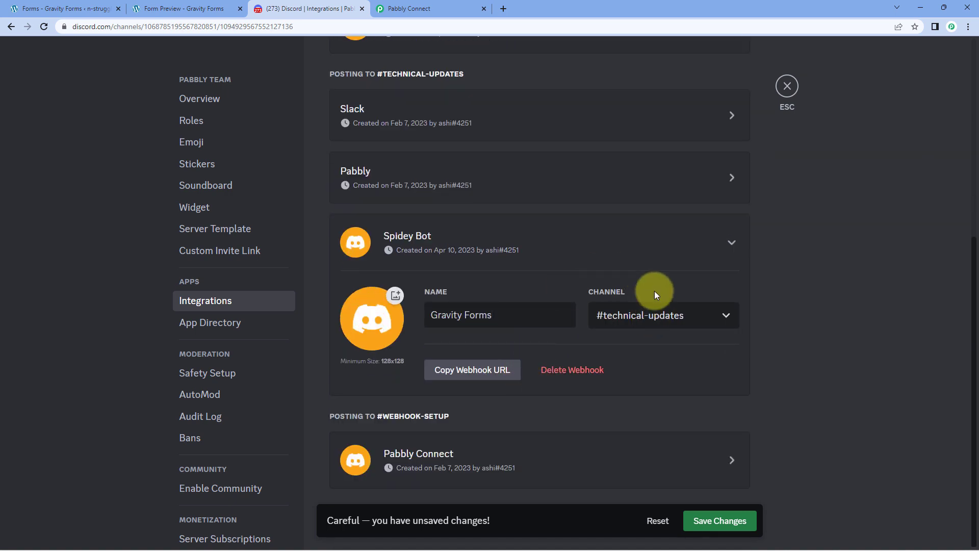
{"action": "left_click", "coordinate": [689, 319]}
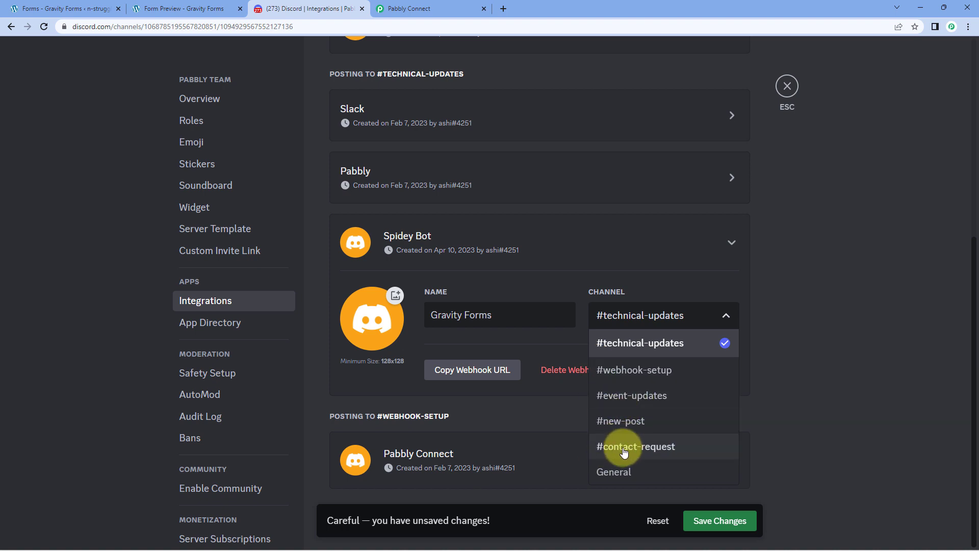
{"action": "left_click", "coordinate": [645, 448]}
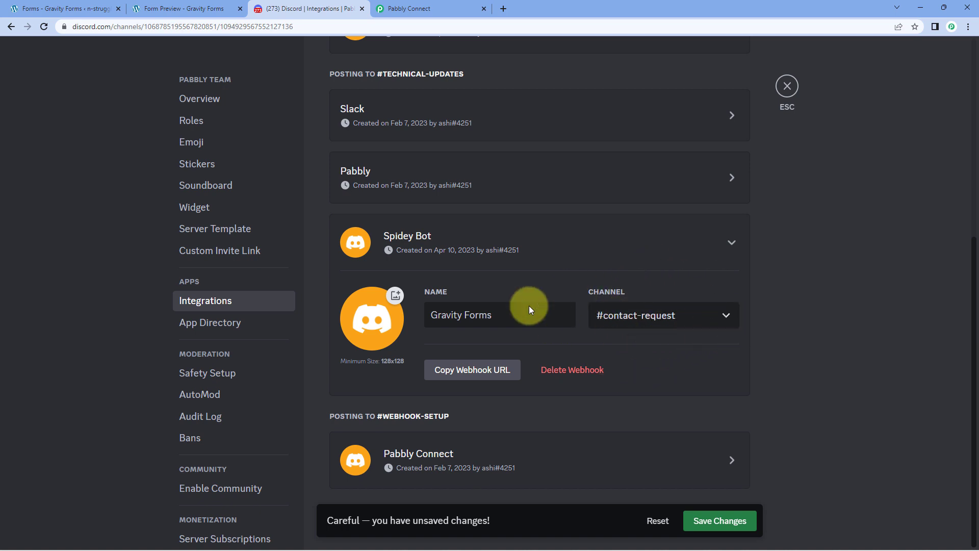
{"action": "left_click", "coordinate": [489, 370]}
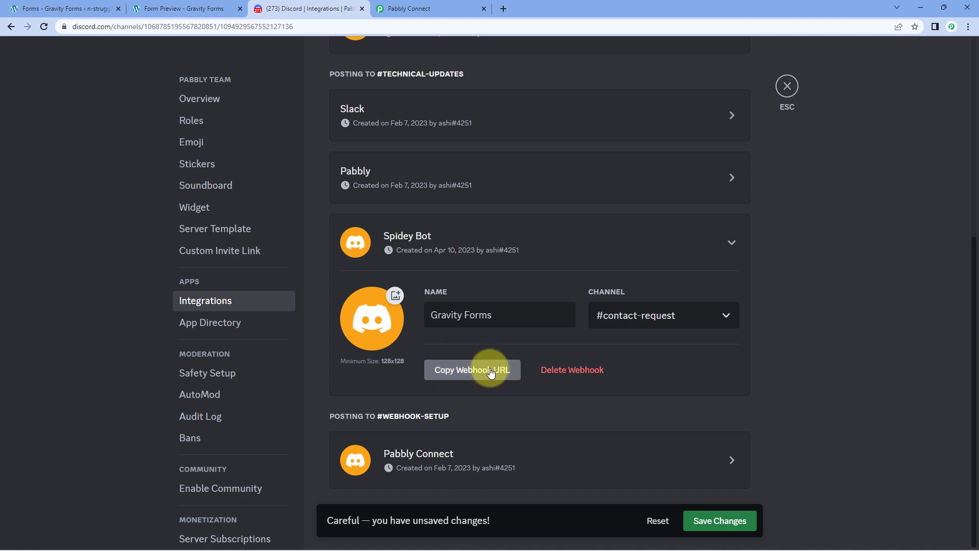
{"action": "left_click", "coordinate": [743, 524]}
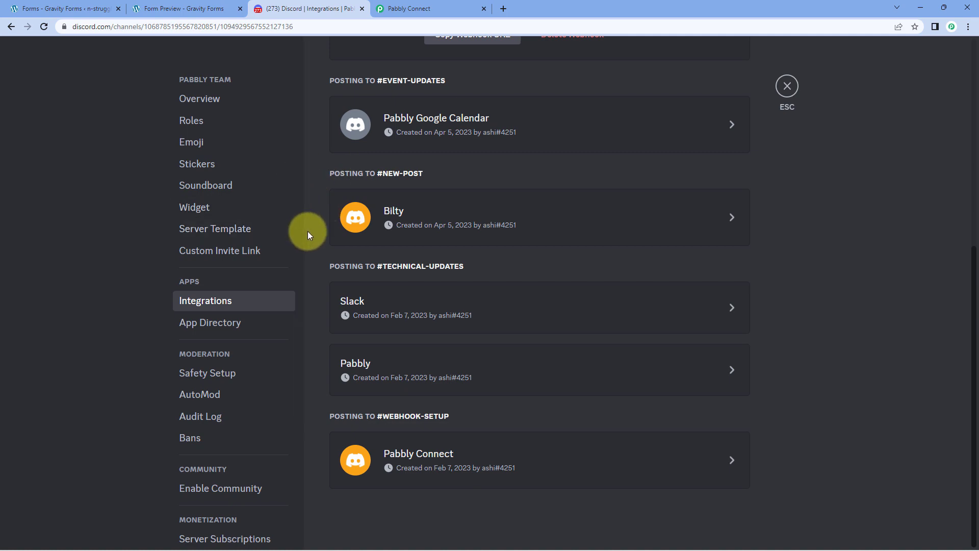
Paste the copied Discord webhook URL into Pabbly's Webhook URL field, then focus the Message field.
{"action": "left_click", "coordinate": [405, 9]}
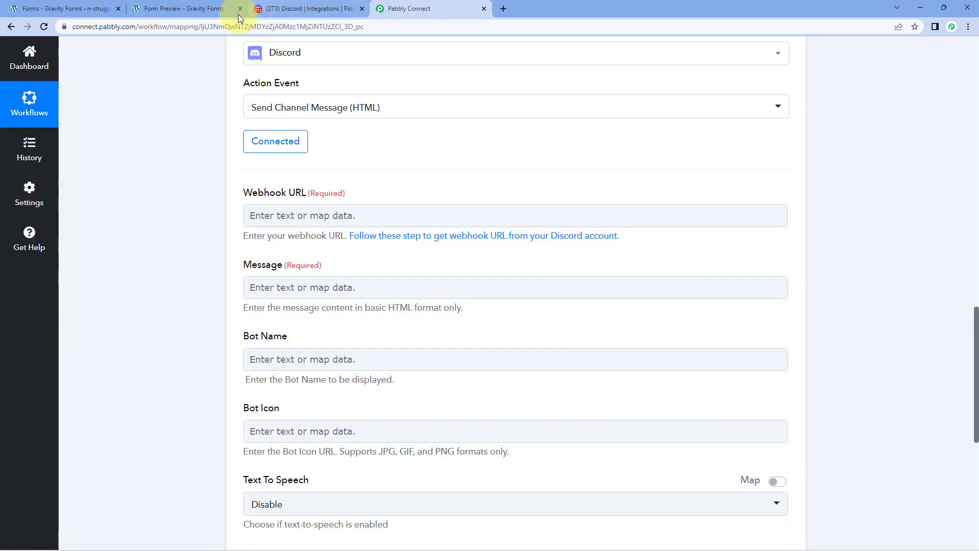
{"action": "left_click", "coordinate": [309, 214]}
{"action": "right_click", "coordinate": [308, 212]}
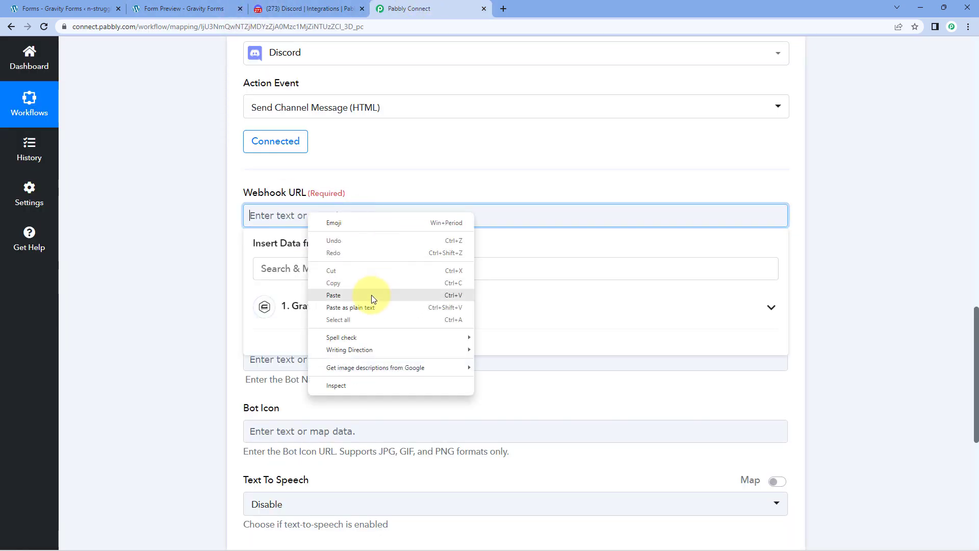
{"action": "left_click", "coordinate": [371, 295]}
{"action": "left_click", "coordinate": [150, 265]}
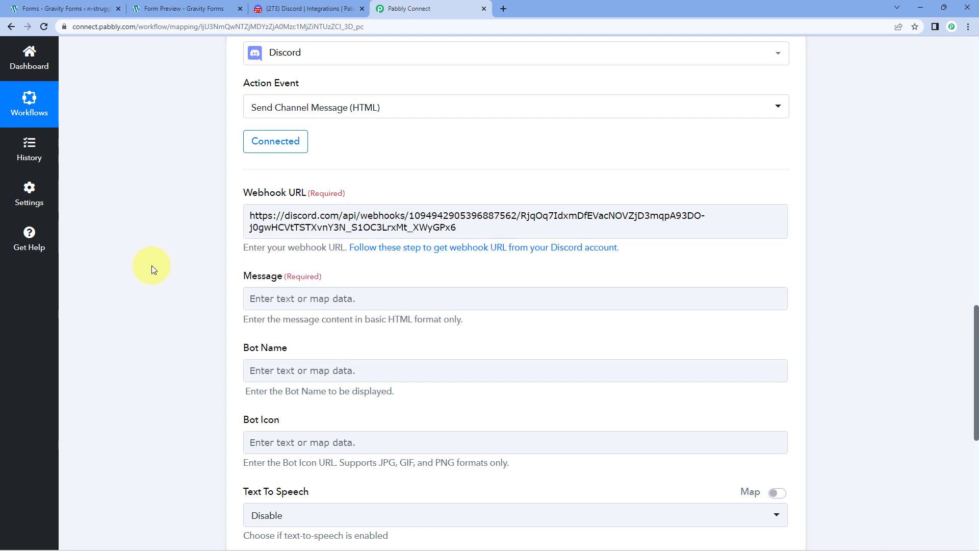
{"action": "scroll", "coordinate": [151, 265], "scroll_direction": "down", "scroll_amount": 1}
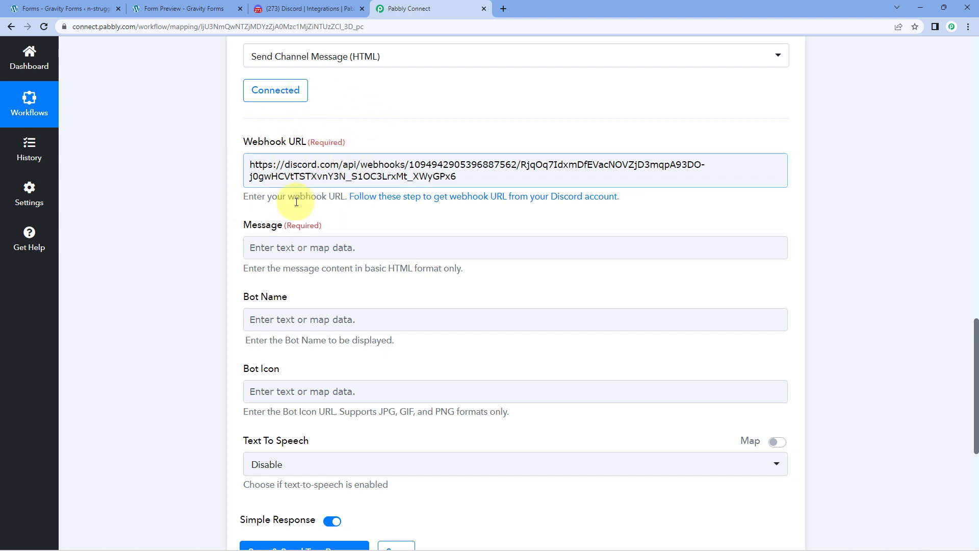
{"action": "left_click", "coordinate": [289, 247]}
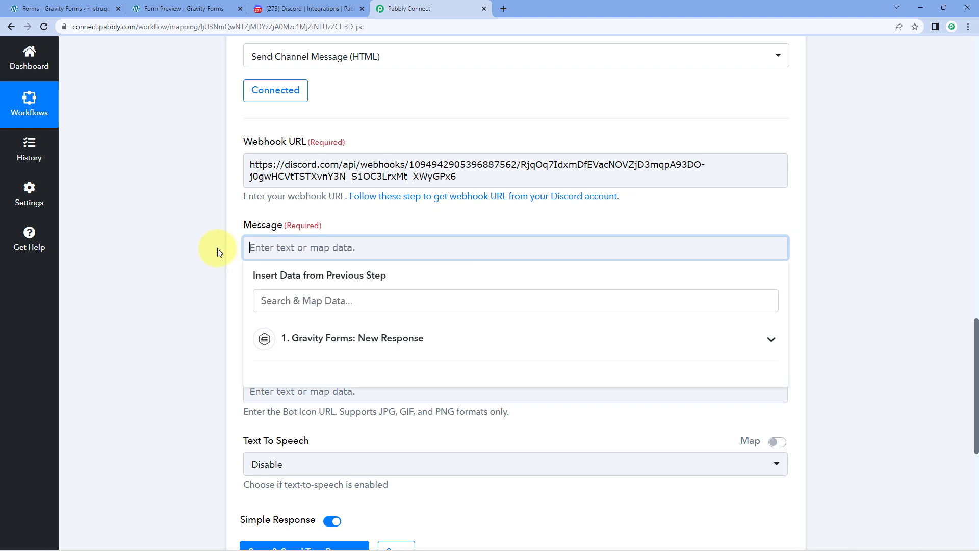
Type 'Hello Team,<br>We have received a new contact request:<br>Name:' and correct the typos.
{"action": "type", "text": "Hello "}
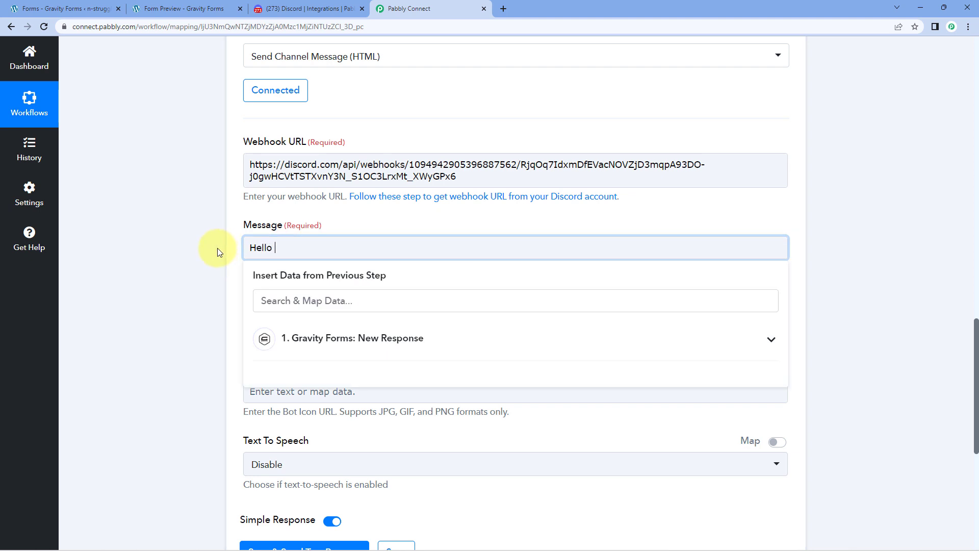
{"action": "type", "text": "Team,\\\\"}
{"action": "key", "text": "BackSpace"}
{"action": "key", "text": "BackSpace"}
{"action": "scroll", "coordinate": [221, 248], "scroll_direction": "up", "scroll_amount": 2}
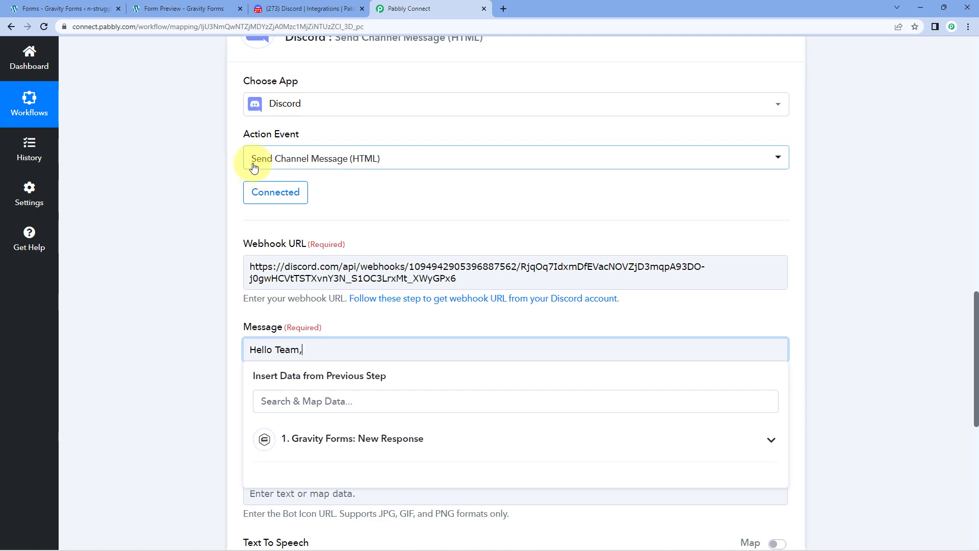
{"action": "scroll", "coordinate": [228, 306], "scroll_direction": "down", "scroll_amount": 1}
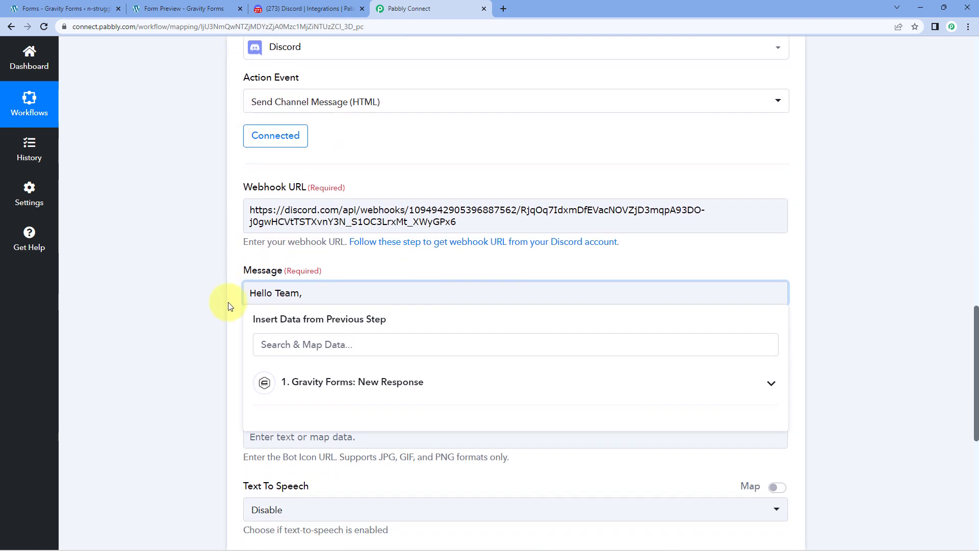
{"action": "scroll", "coordinate": [228, 306], "scroll_direction": "down", "scroll_amount": 1}
{"action": "type", "text": "<br>"}
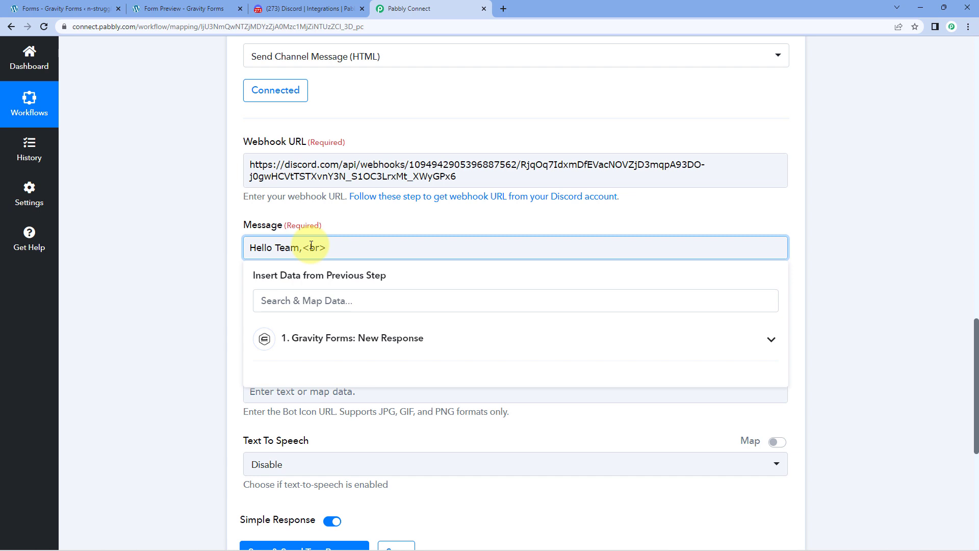
{"action": "type", "text": "We have received a new contact "}
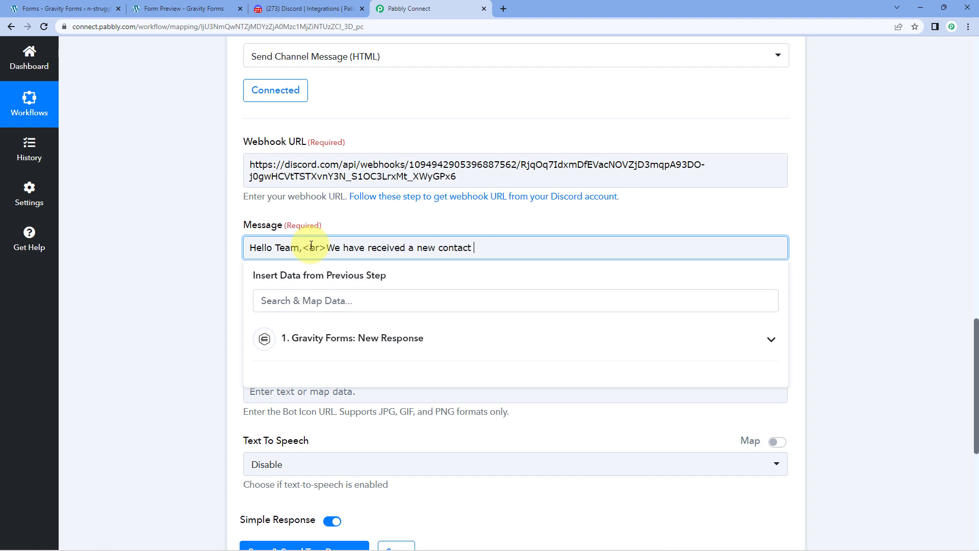
{"action": "type", "text": "request:<br>Name;"}
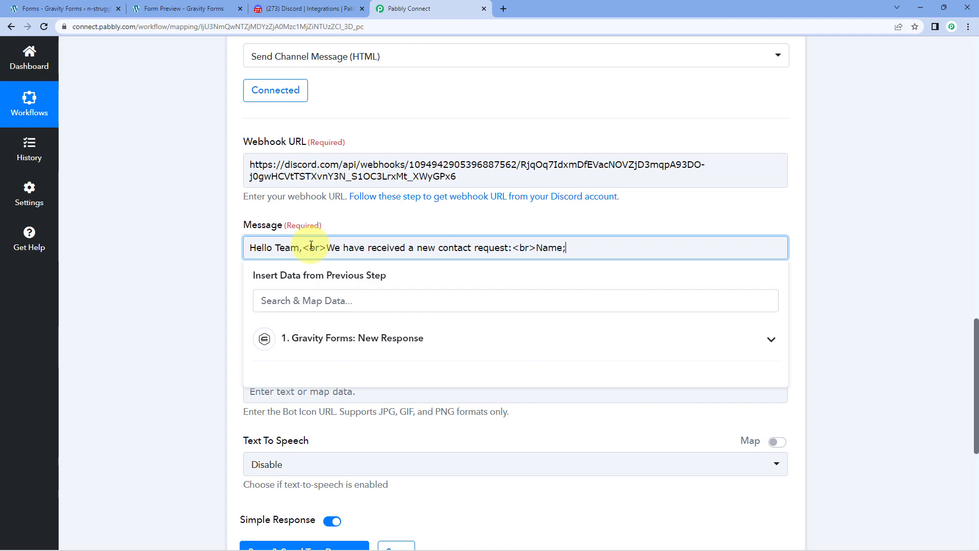
{"action": "key", "text": "BackSpace"}
{"action": "type", "text": ":"}
{"action": "scroll", "coordinate": [491, 195], "scroll_direction": "up", "scroll_amount": 12}
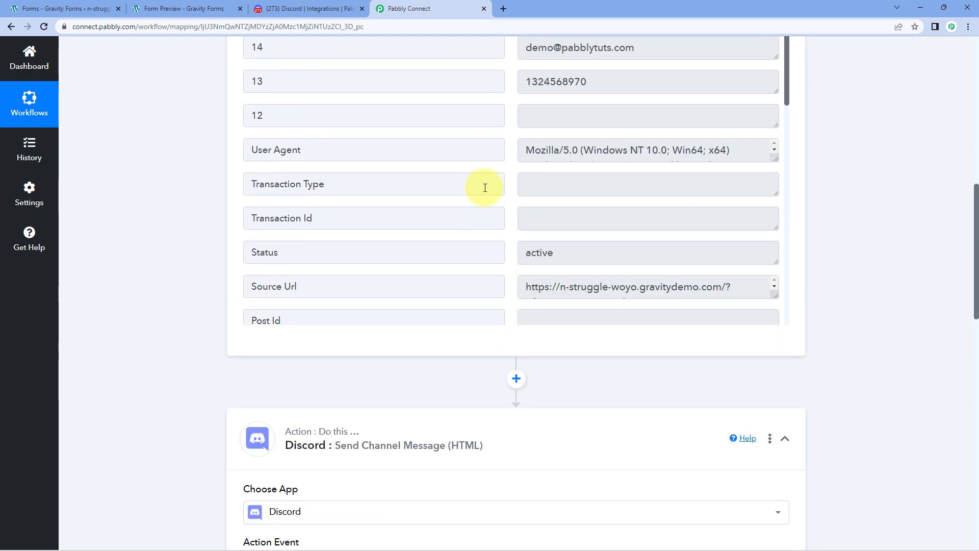
{"action": "scroll", "coordinate": [499, 199], "scroll_direction": "down", "scroll_amount": 13}
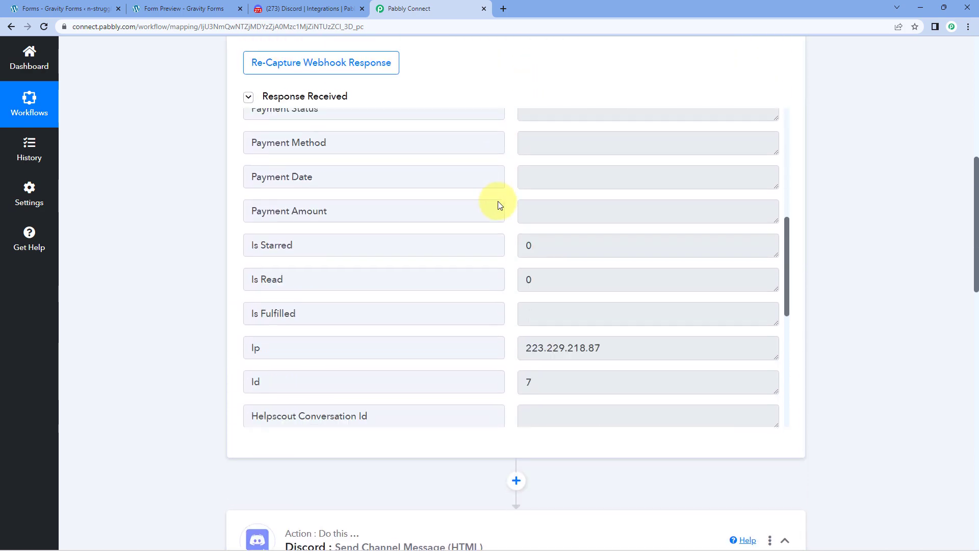
{"action": "left_click", "coordinate": [530, 367]}
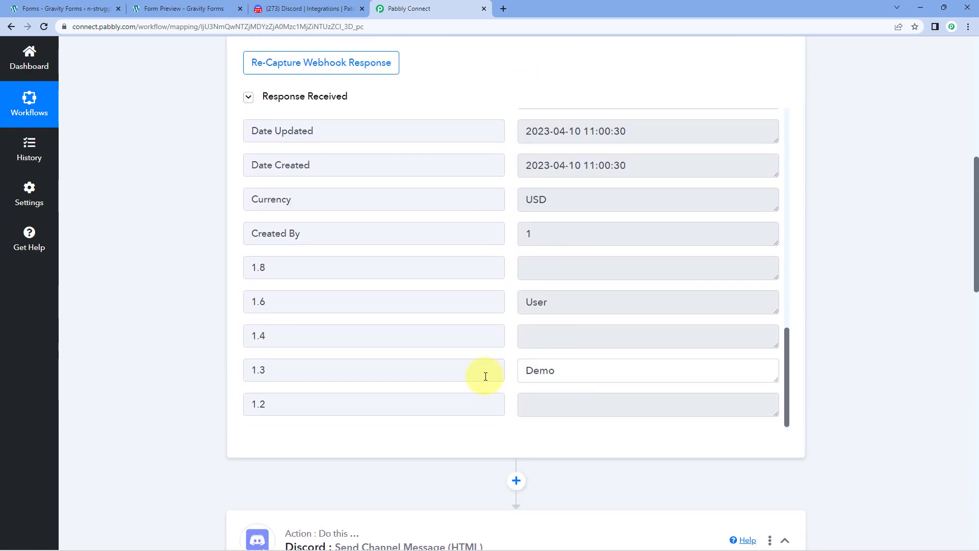
{"action": "left_click", "coordinate": [570, 305]}
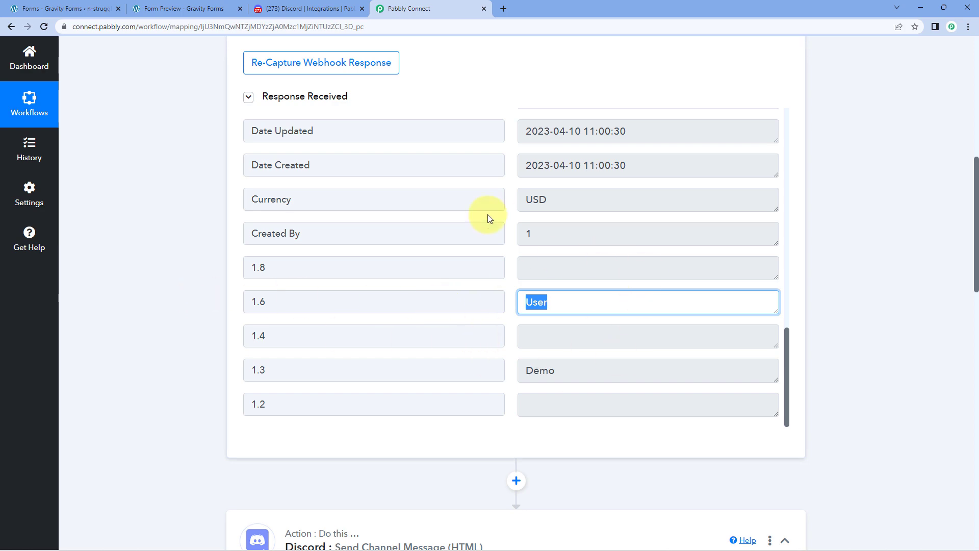
{"action": "left_click", "coordinate": [630, 295]}
{"action": "scroll", "coordinate": [844, 283], "scroll_direction": "down", "scroll_amount": 12}
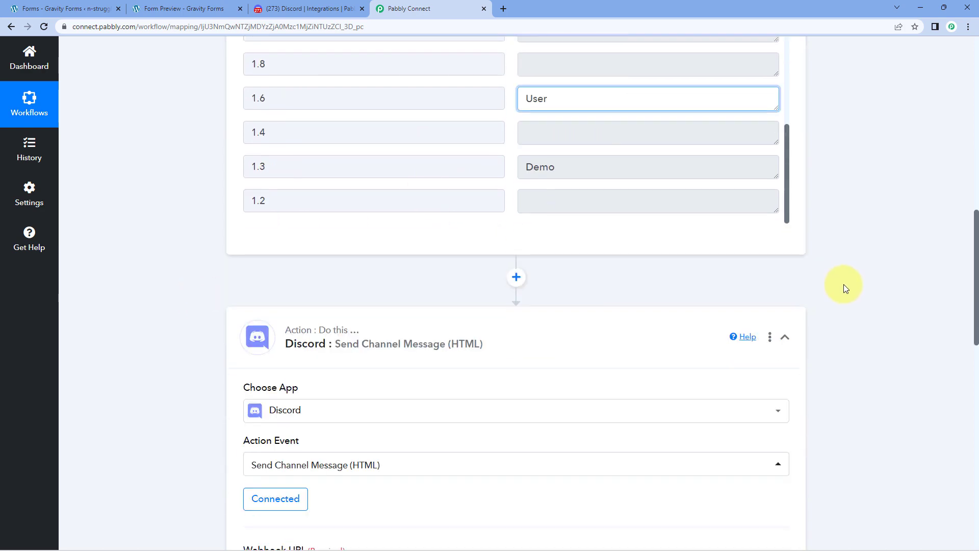
{"action": "left_click", "coordinate": [573, 248]}
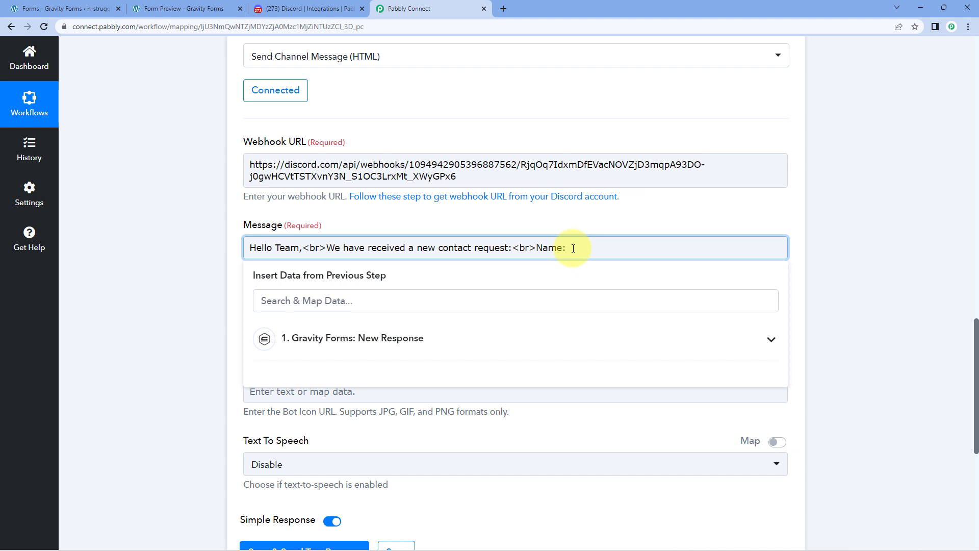
Insert the Gravity Forms first-name (1.3) and last-name (1.6) fields after Name:.
{"action": "left_click", "coordinate": [494, 340]}
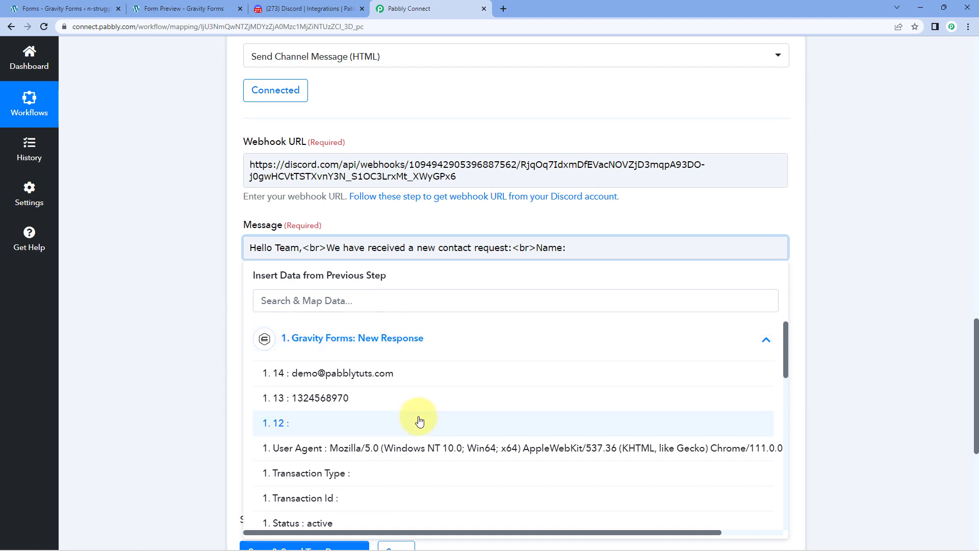
{"action": "scroll", "coordinate": [439, 418], "scroll_direction": "down", "scroll_amount": 8}
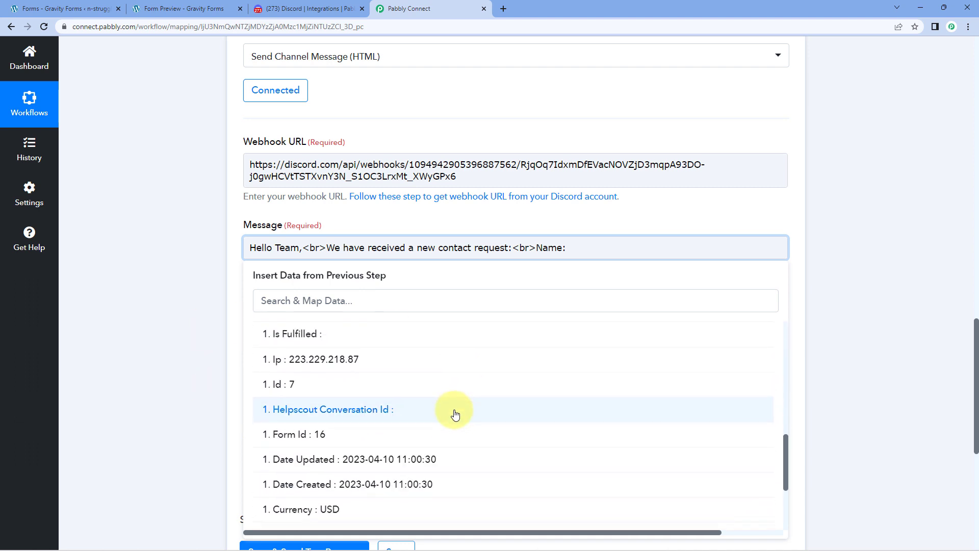
{"action": "scroll", "coordinate": [451, 414], "scroll_direction": "down", "scroll_amount": 5}
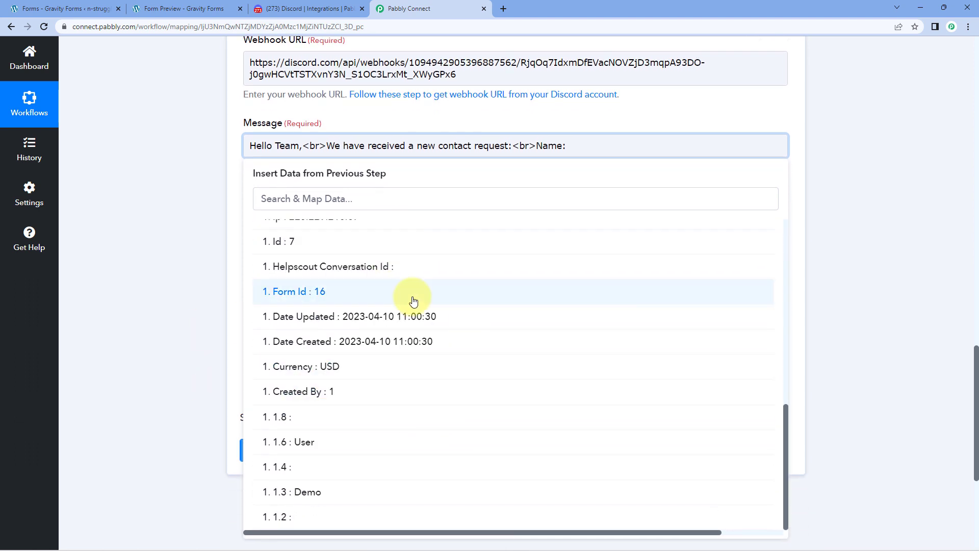
{"action": "left_click", "coordinate": [331, 499]}
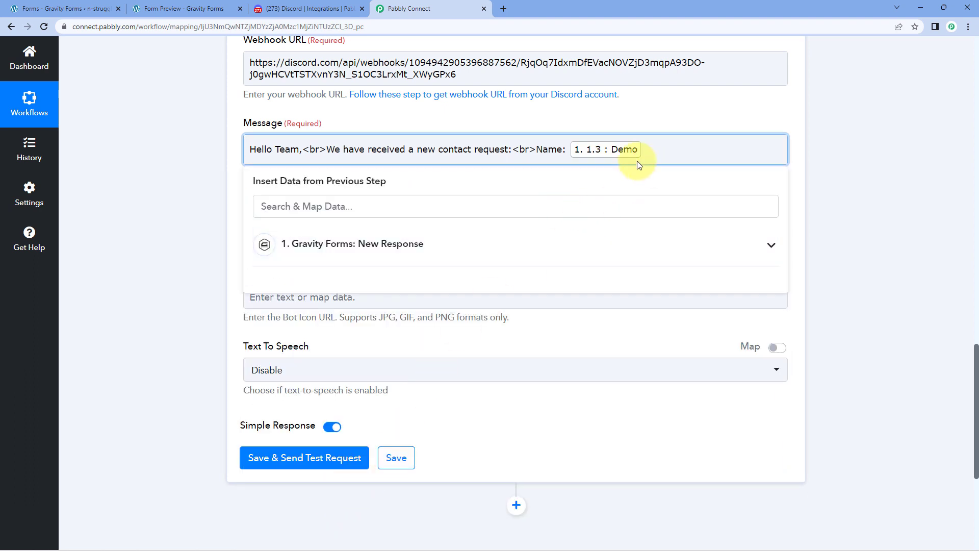
{"action": "left_click", "coordinate": [360, 245]}
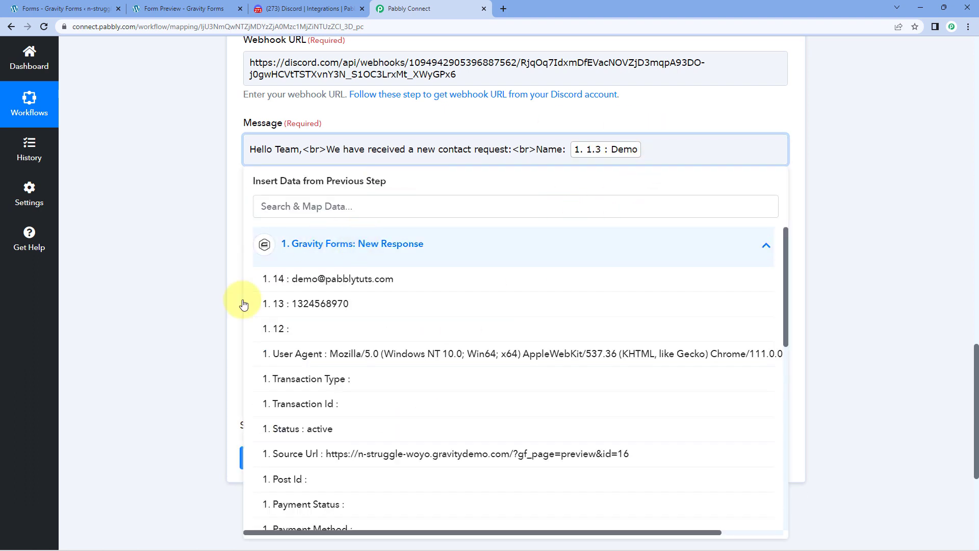
{"action": "scroll", "coordinate": [378, 437], "scroll_direction": "down", "scroll_amount": 10}
{"action": "scroll", "coordinate": [345, 437], "scroll_direction": "down", "scroll_amount": 3}
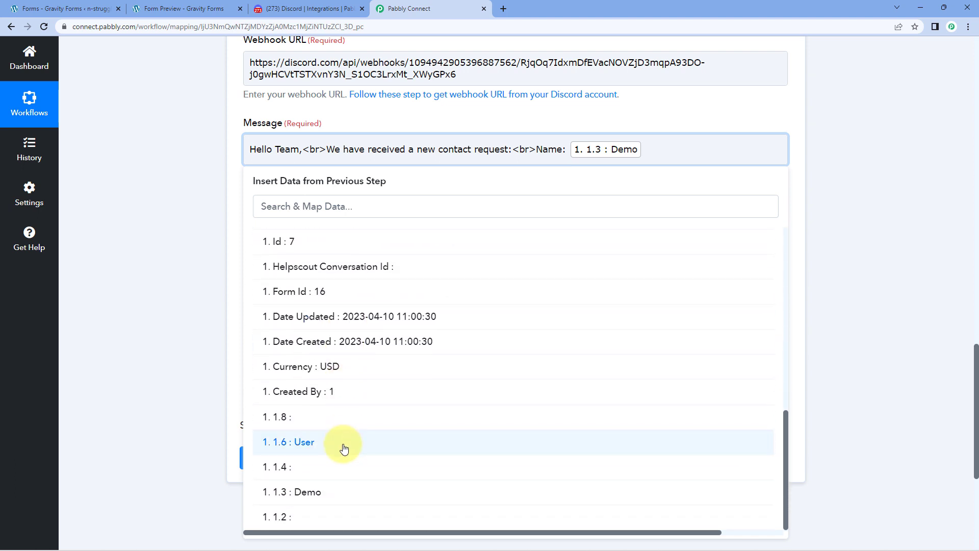
{"action": "left_click", "coordinate": [346, 443]}
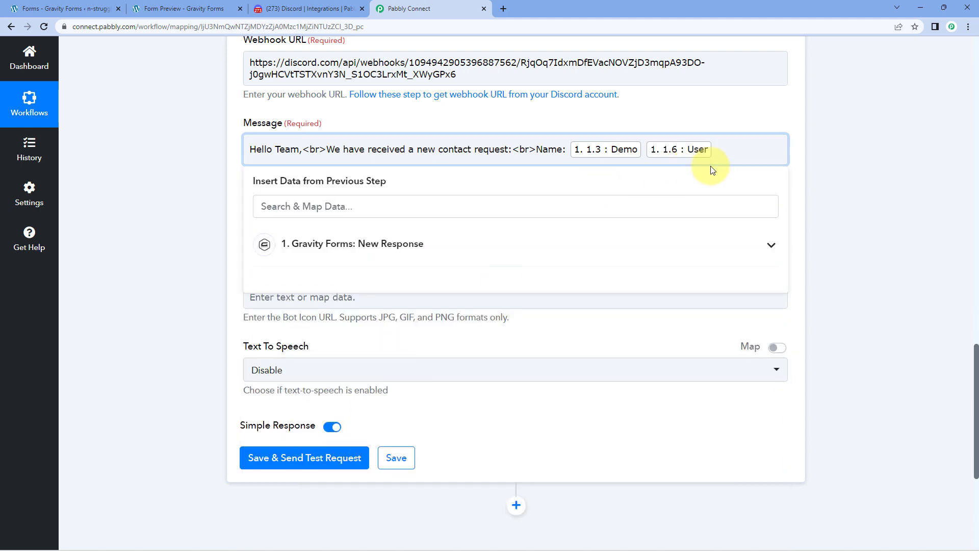
Add a '<br>Email:' line mapped to the submitted email field (14).
{"action": "type", "text": "<email"}
{"action": "key", "text": "BackSpace"}
{"action": "key", "text": "BackSpace"}
{"action": "key", "text": "BackSpace"}
{"action": "key", "text": "BackSpace"}
{"action": "key", "text": "BackSpace"}
{"action": "type", "text": "br>Email:"}
{"action": "left_click", "coordinate": [530, 247]}
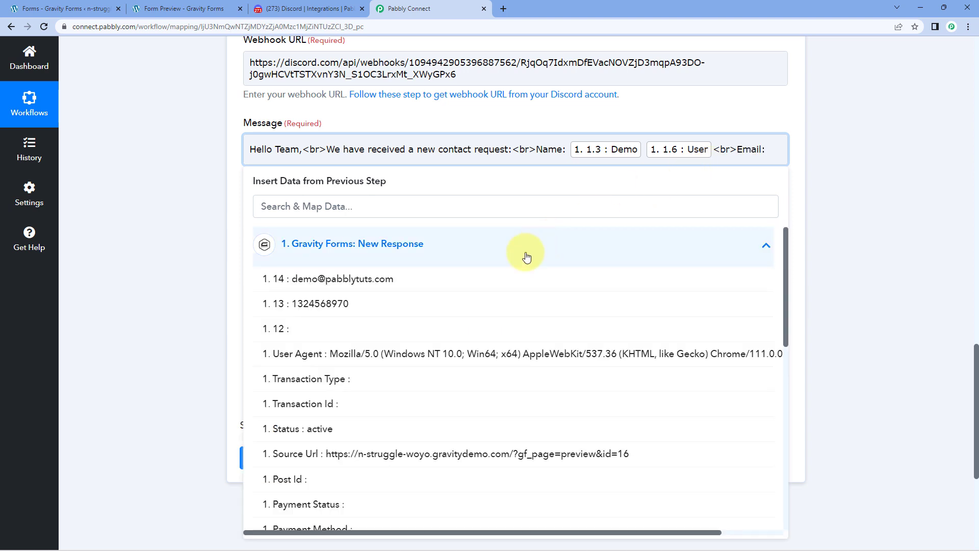
{"action": "left_click", "coordinate": [420, 286]}
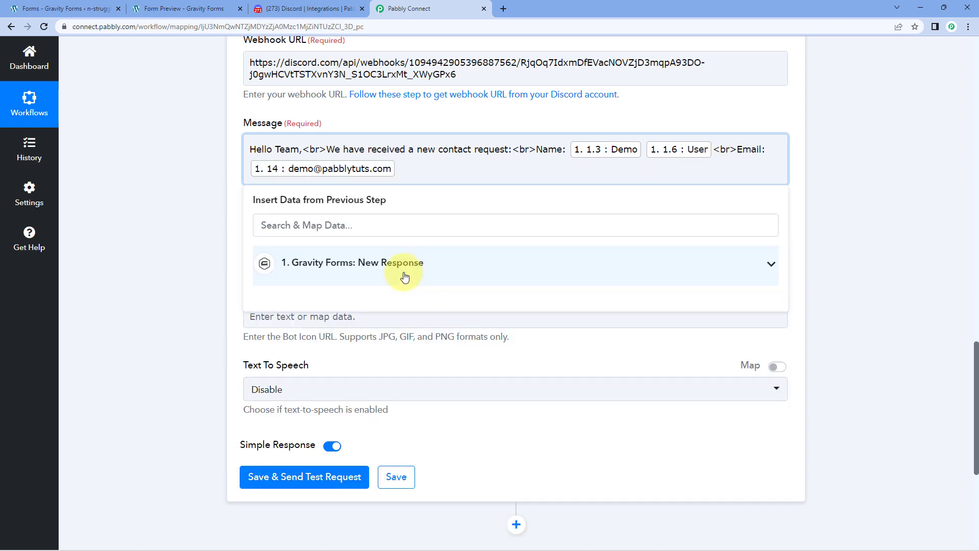
Add a '<br>Mobile No.:' line mapped to the submitted mobile number field (13).
{"action": "type", "text": "<br>Mobile No.:"}
{"action": "left_click", "coordinate": [393, 271]}
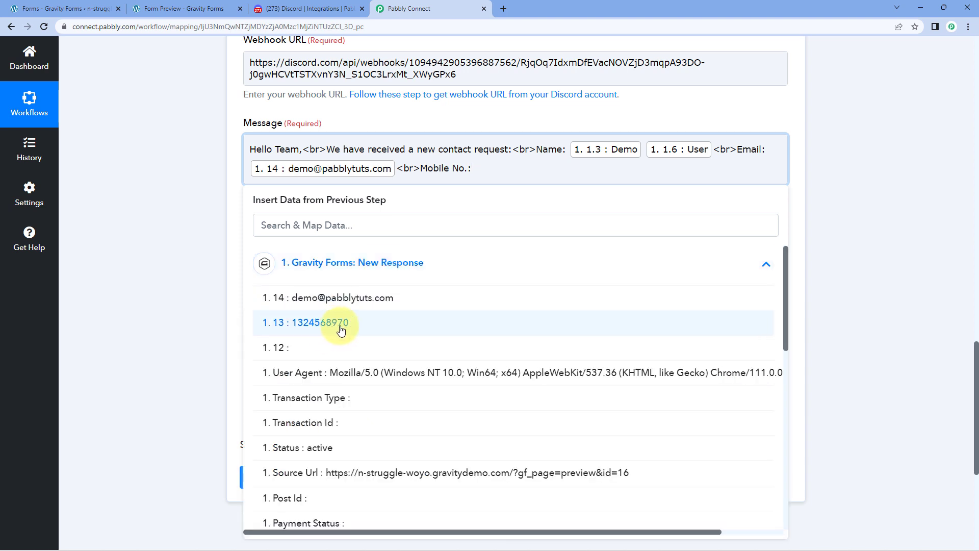
{"action": "left_click", "coordinate": [341, 330]}
{"action": "left_click", "coordinate": [164, 214]}
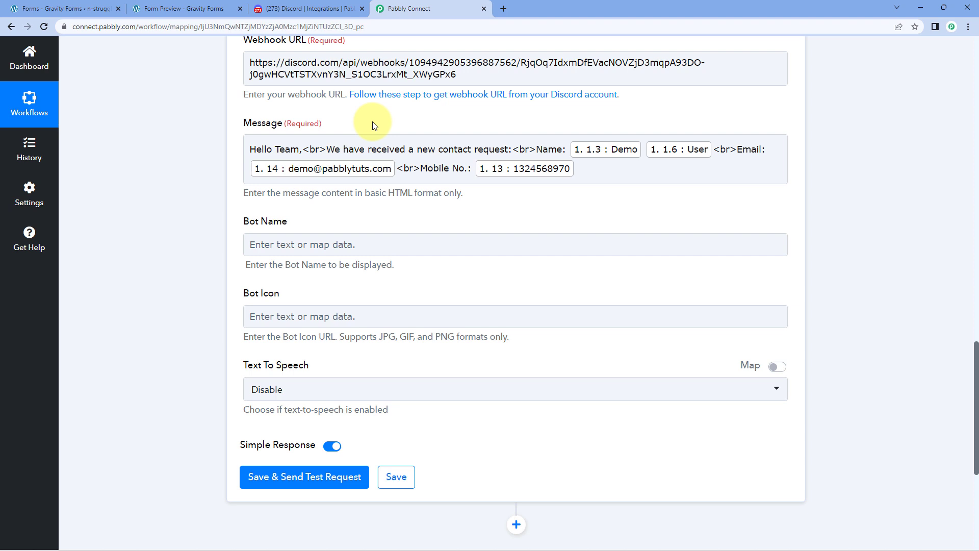
{"action": "scroll", "coordinate": [372, 125], "scroll_direction": "up", "scroll_amount": 15}
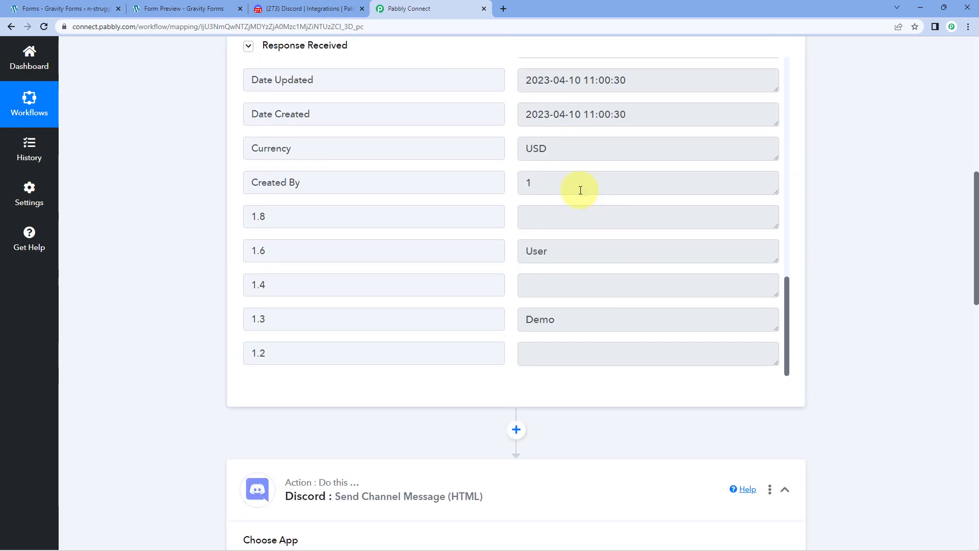
{"action": "scroll", "coordinate": [580, 190], "scroll_direction": "up", "scroll_amount": 5}
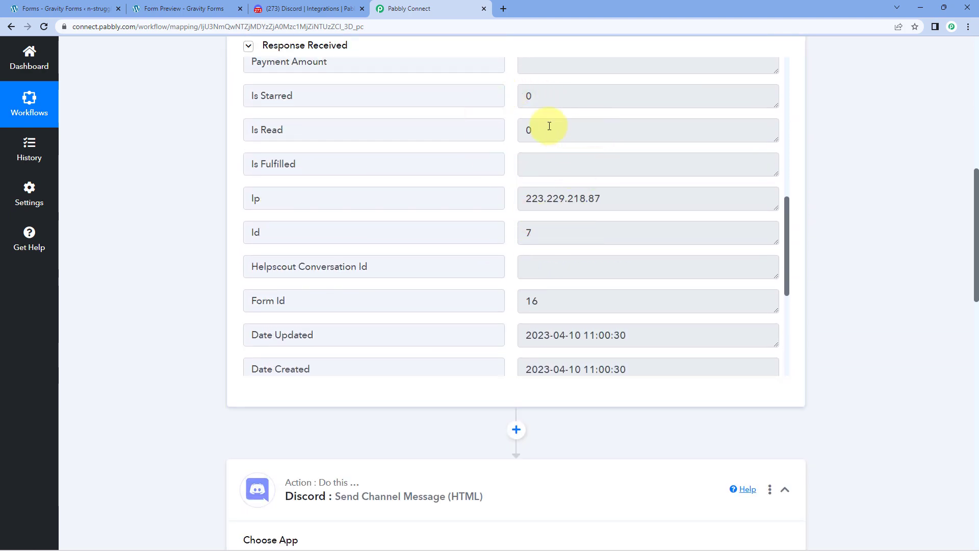
{"action": "scroll", "coordinate": [550, 126], "scroll_direction": "down", "scroll_amount": 12}
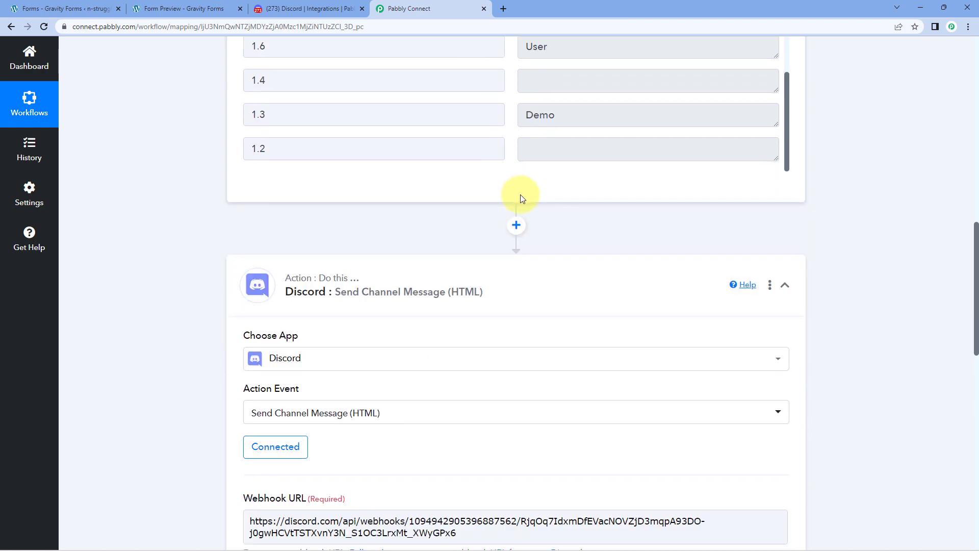
{"action": "scroll", "coordinate": [520, 195], "scroll_direction": "down", "scroll_amount": 8}
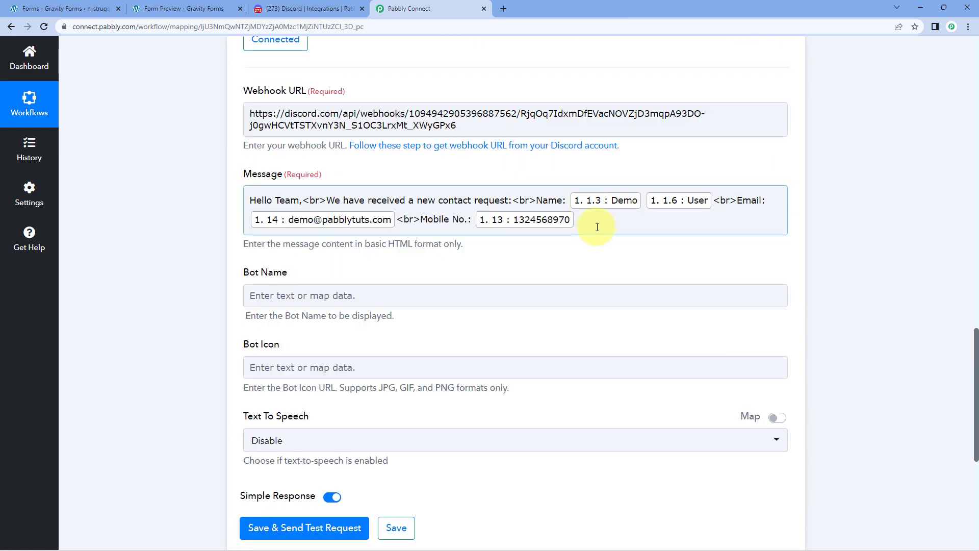
{"action": "scroll", "coordinate": [540, 218], "scroll_direction": "down", "scroll_amount": 1}
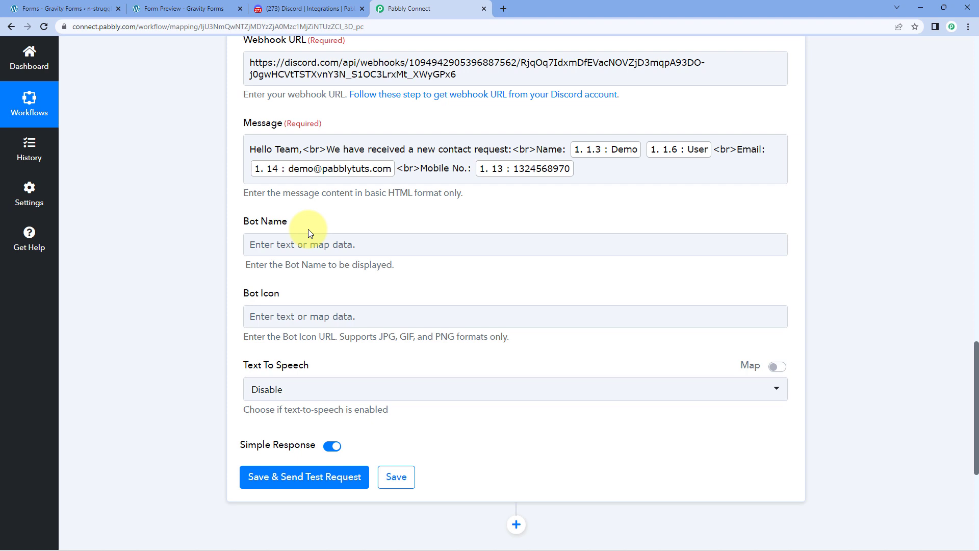
Set the Bot Name to Pabbly and leave the Bot Icon URL blank.
{"action": "left_click", "coordinate": [286, 245]}
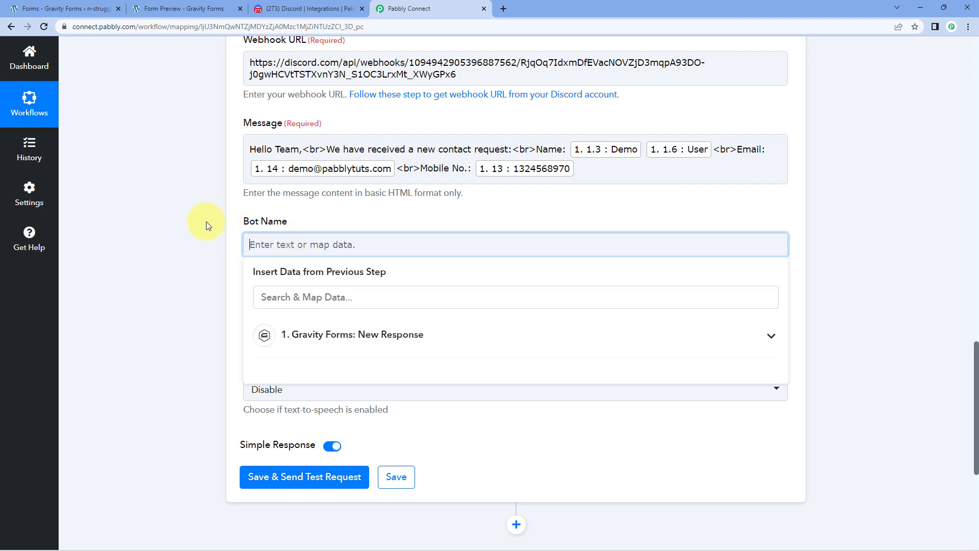
{"action": "type", "text": "Pabbly"}
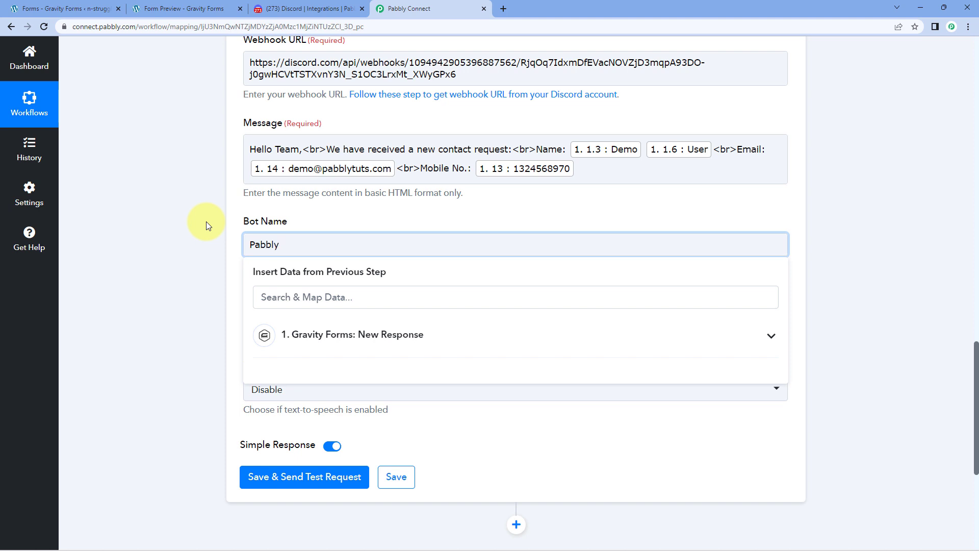
{"action": "left_click", "coordinate": [206, 221]}
{"action": "left_click", "coordinate": [333, 285]}
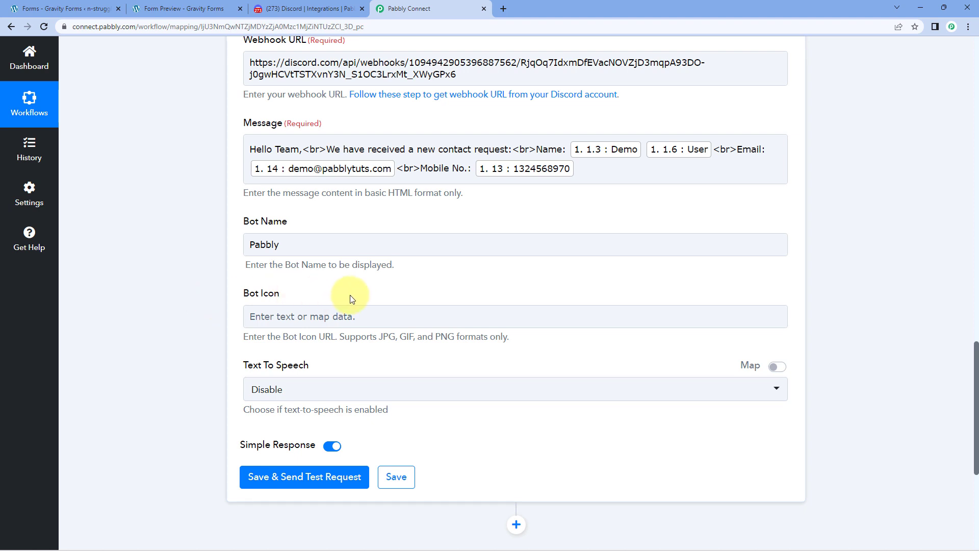
{"action": "left_click", "coordinate": [506, 310]}
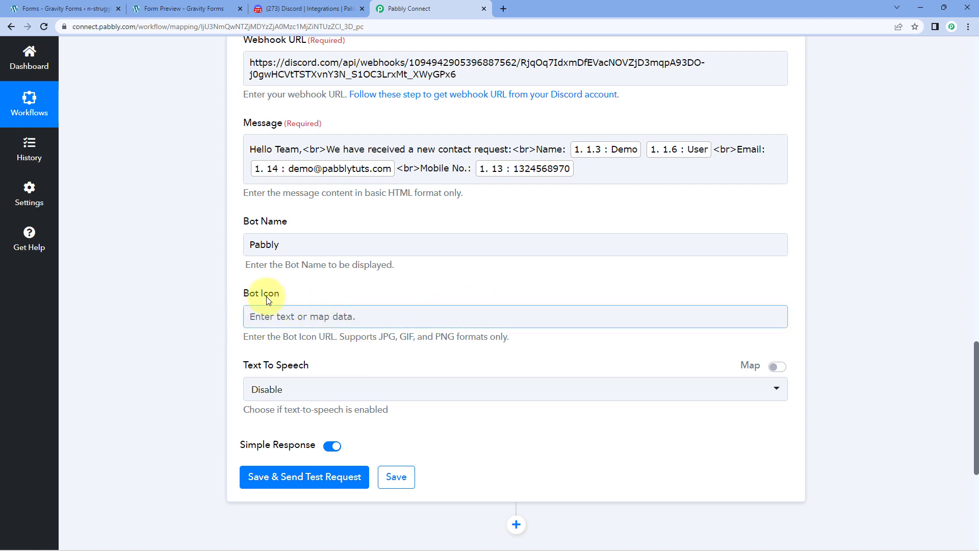
{"action": "left_click", "coordinate": [479, 301]}
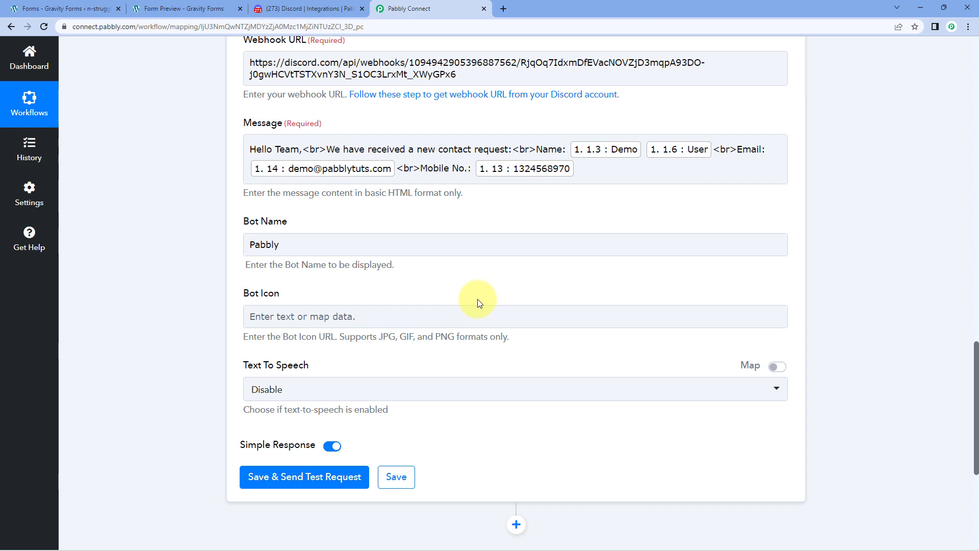
{"action": "scroll", "coordinate": [372, 291], "scroll_direction": "down", "scroll_amount": 2}
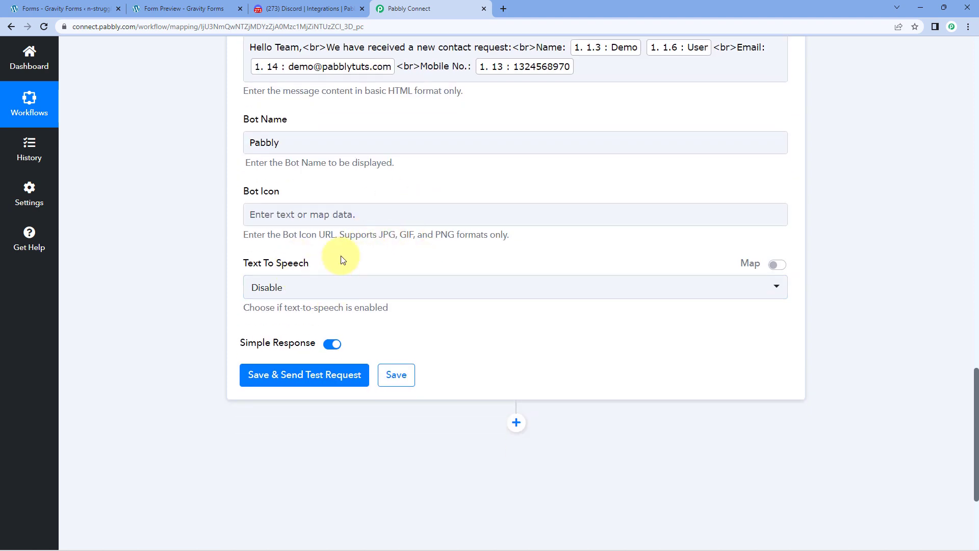
Keep Text To Speech on Disable, then save and send a test request, which returns HTTP 204.
{"action": "left_click", "coordinate": [327, 284]}
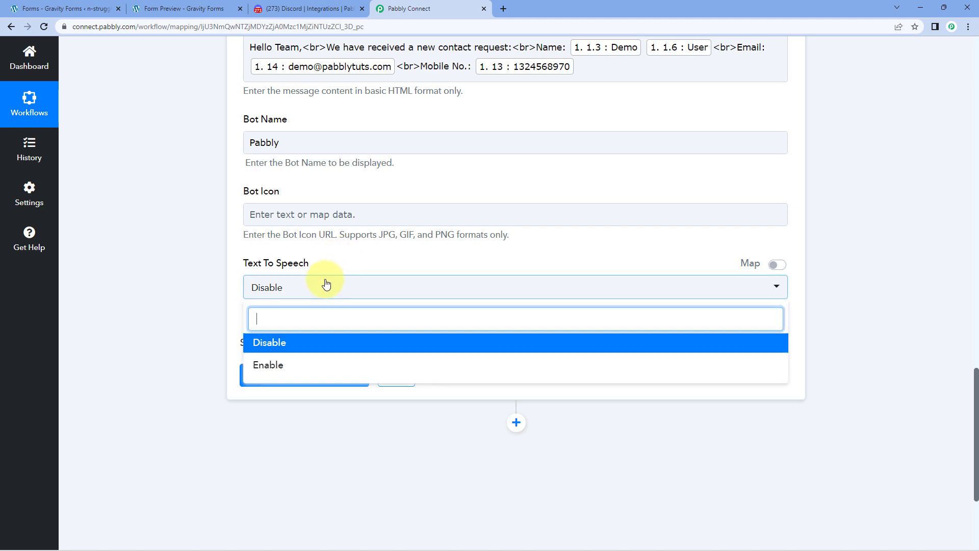
{"action": "left_click", "coordinate": [276, 347]}
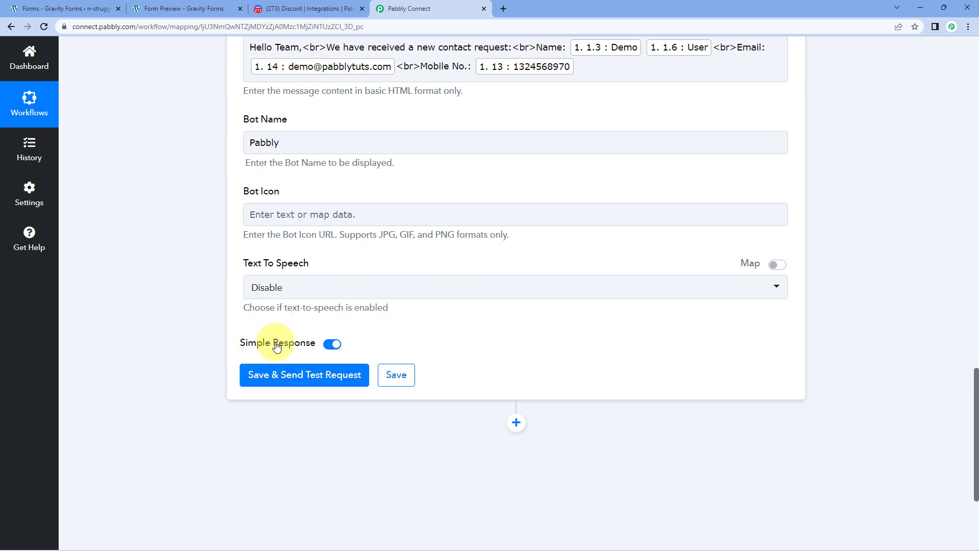
{"action": "left_click", "coordinate": [331, 369]}
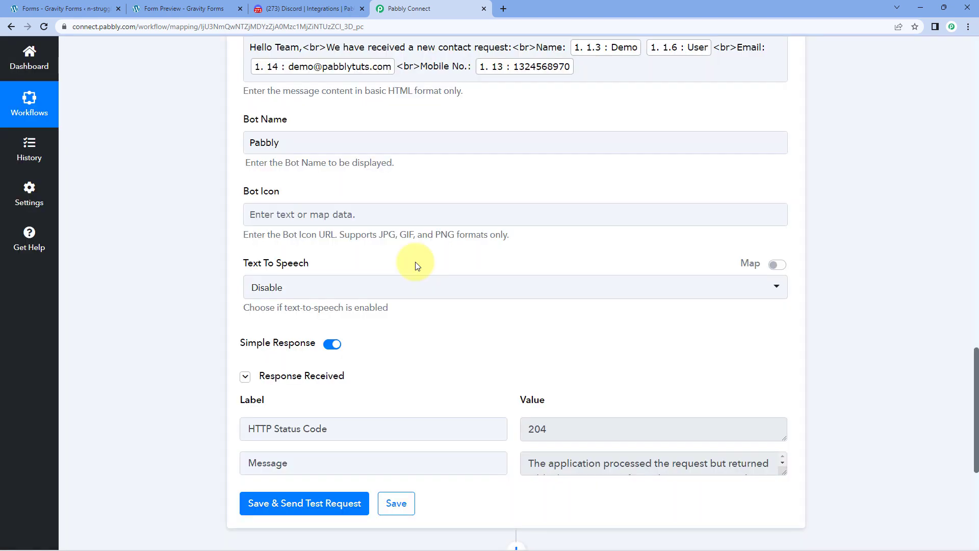
{"action": "scroll", "coordinate": [417, 265], "scroll_direction": "down", "scroll_amount": 2}
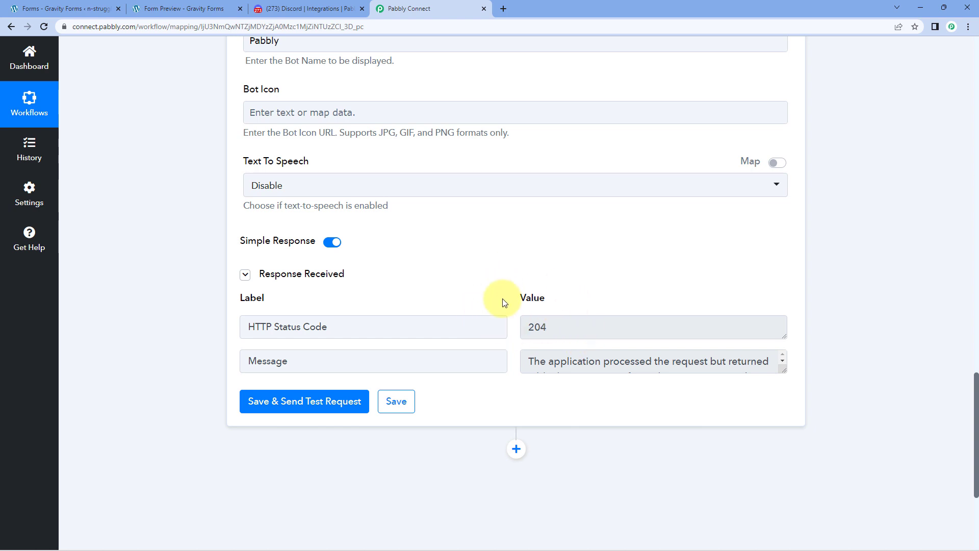
{"action": "scroll", "coordinate": [474, 163], "scroll_direction": "up", "scroll_amount": 4}
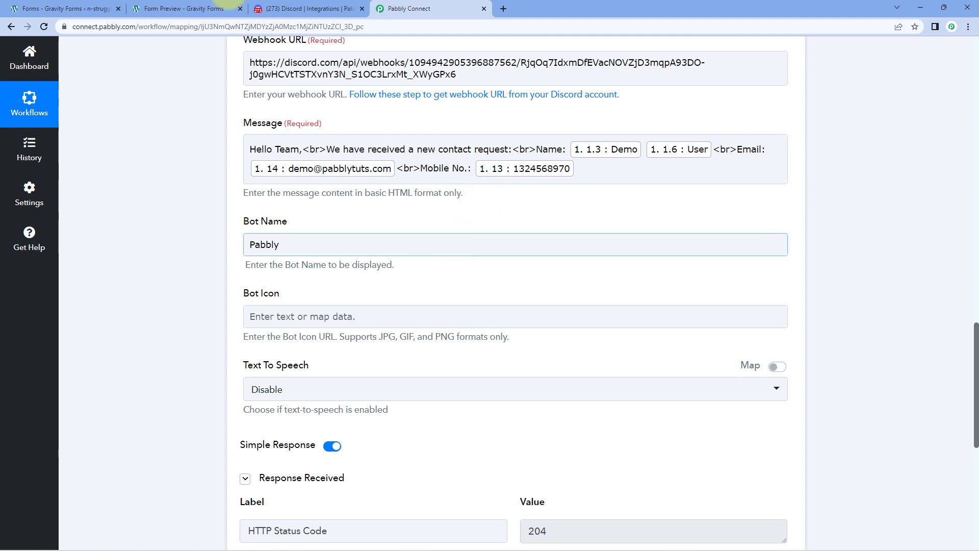
{"action": "left_click", "coordinate": [301, 9]}
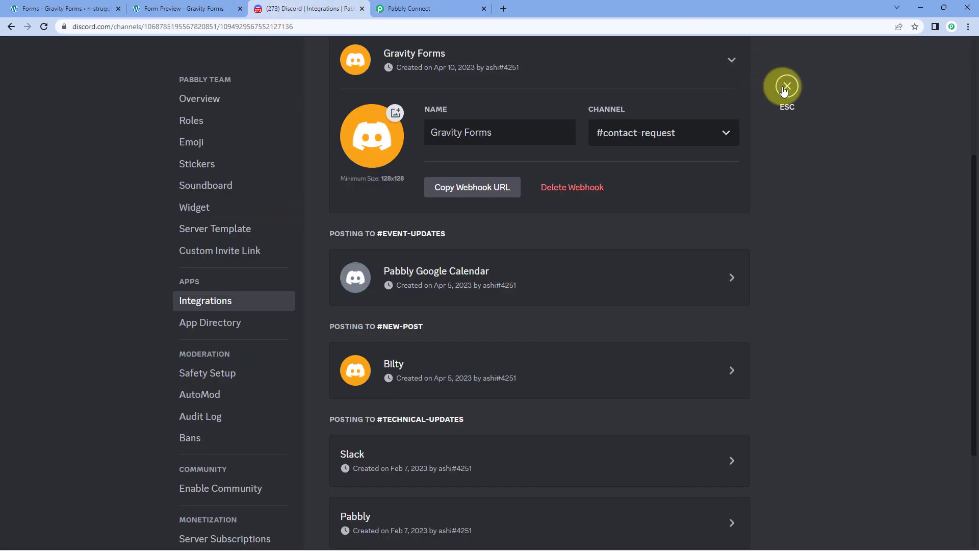
Check the Pabbly bot's message in #contact-request shows the contact's name, e-mail and mobile number.
{"action": "left_click", "coordinate": [785, 86]}
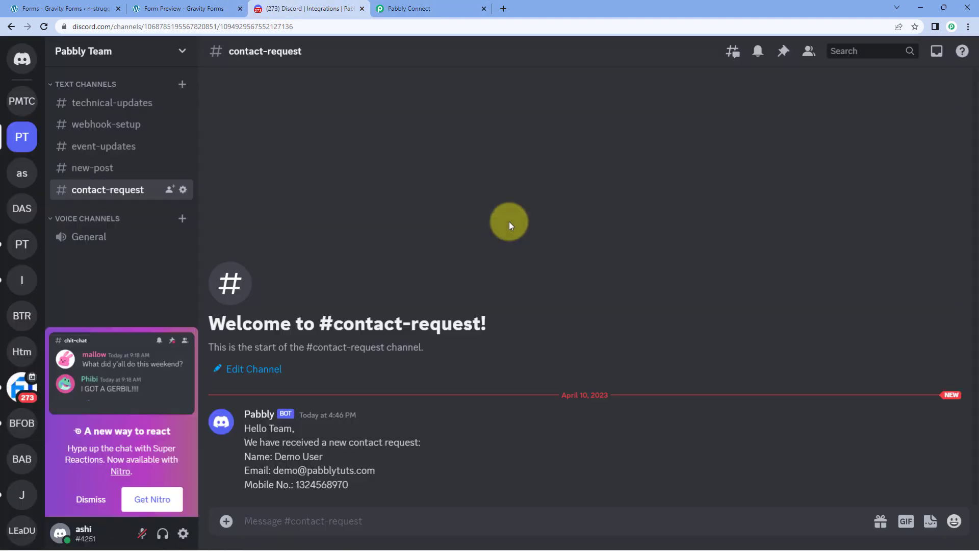
{"action": "left_click", "coordinate": [89, 499]}
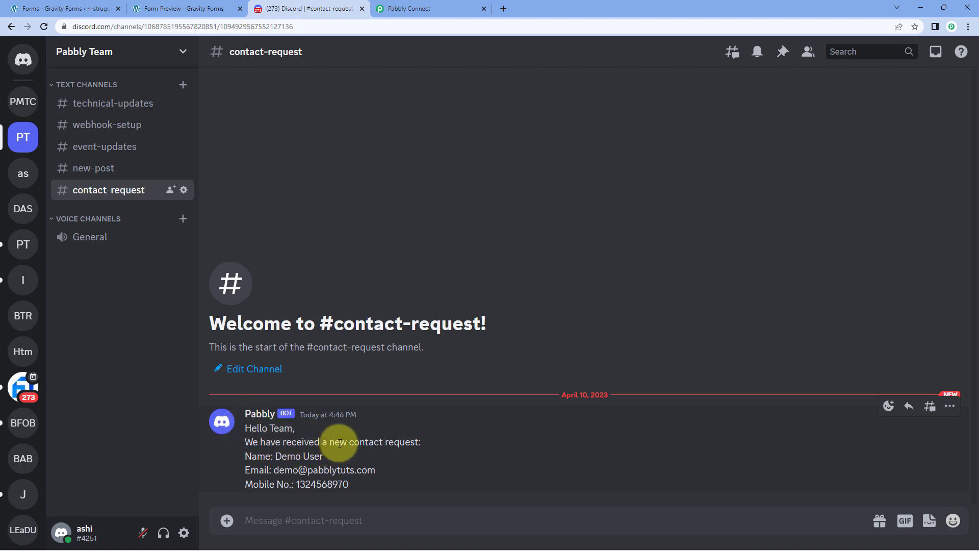
{"action": "left_click_drag", "start_coordinate": [334, 455], "coordinate": [274, 456]}
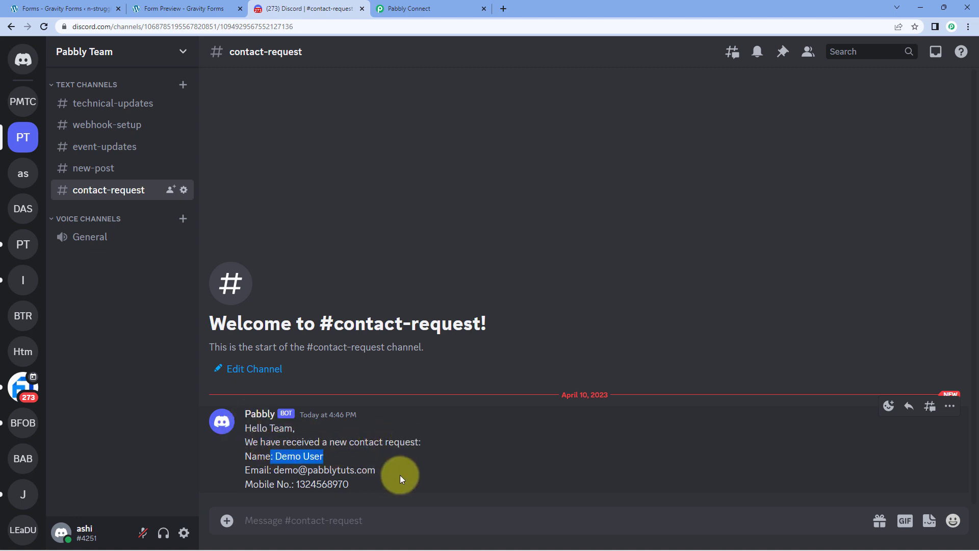
{"action": "left_click_drag", "start_coordinate": [392, 470], "coordinate": [280, 469]}
{"action": "left_click_drag", "start_coordinate": [354, 485], "coordinate": [296, 483]}
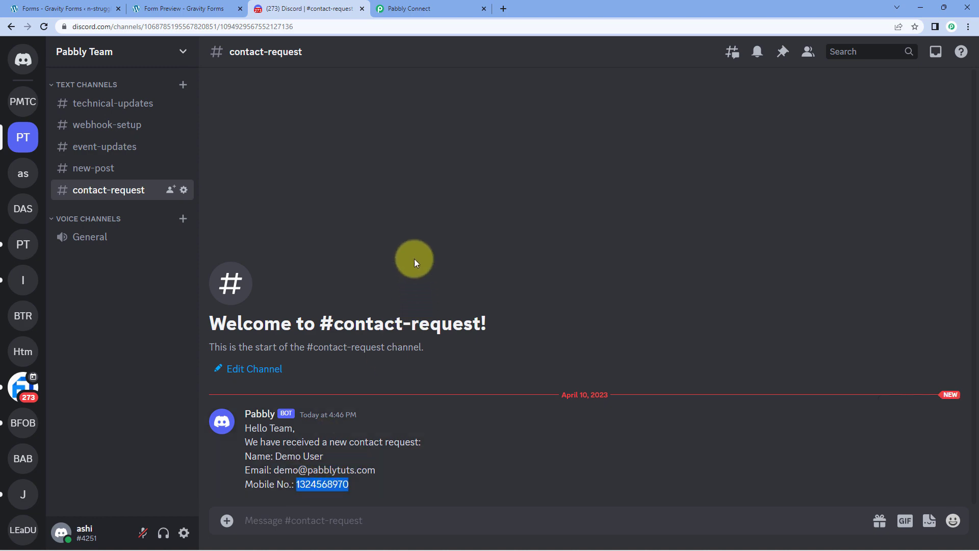
{"action": "left_click", "coordinate": [422, 6]}
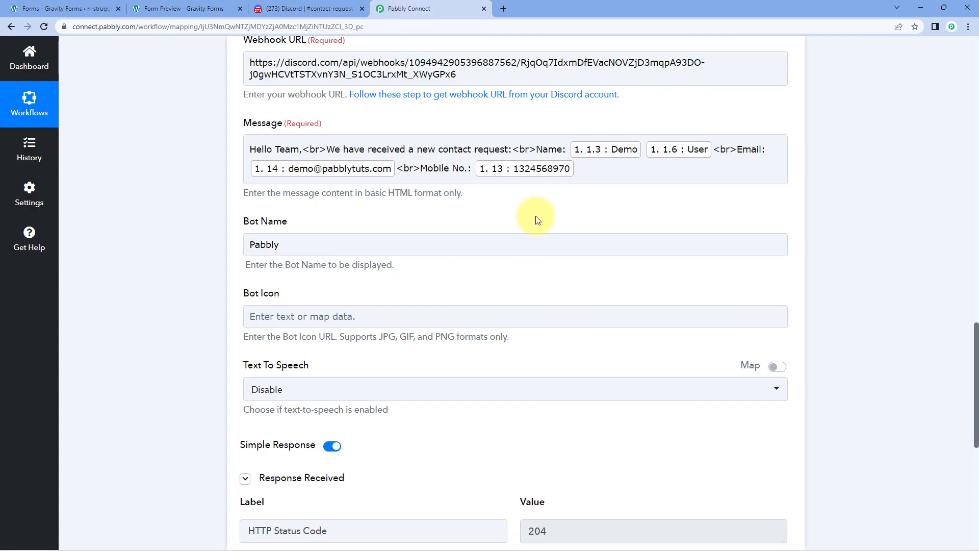
Collapse the Discord action and then the Gravity Forms trigger in the workflow.
{"action": "scroll", "coordinate": [530, 232], "scroll_direction": "up", "scroll_amount": 8}
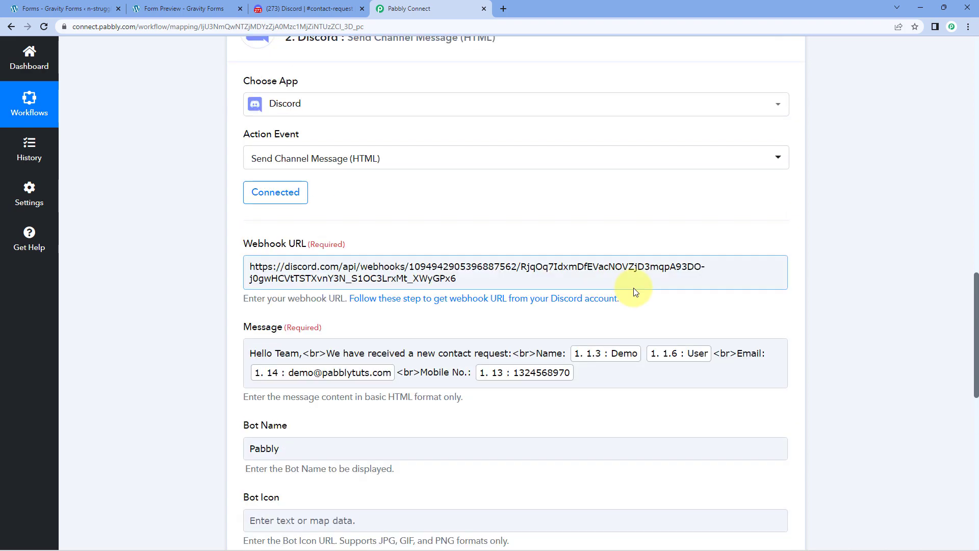
{"action": "left_click", "coordinate": [627, 233]}
{"action": "scroll", "coordinate": [657, 201], "scroll_direction": "up", "scroll_amount": 10}
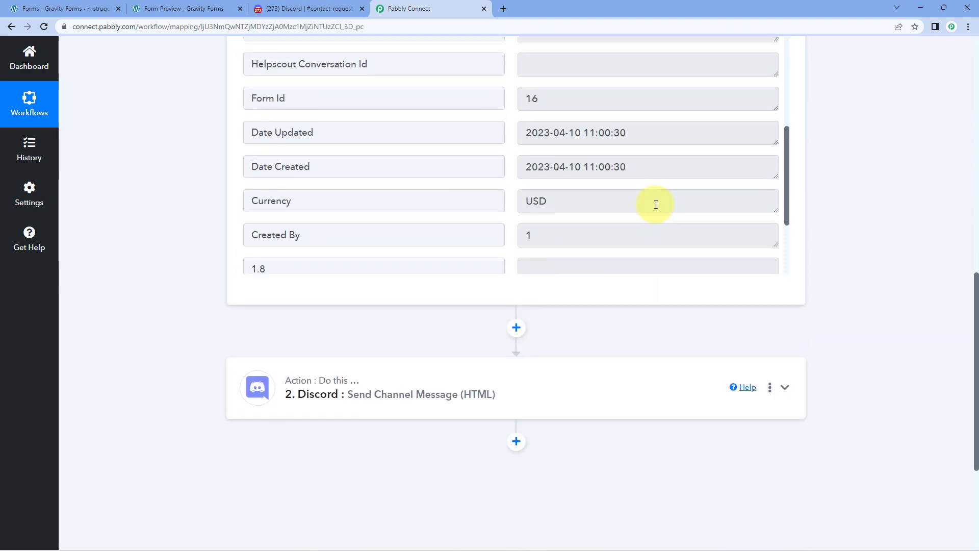
{"action": "scroll", "coordinate": [875, 245], "scroll_direction": "up", "scroll_amount": 10}
{"action": "left_click", "coordinate": [525, 164]}
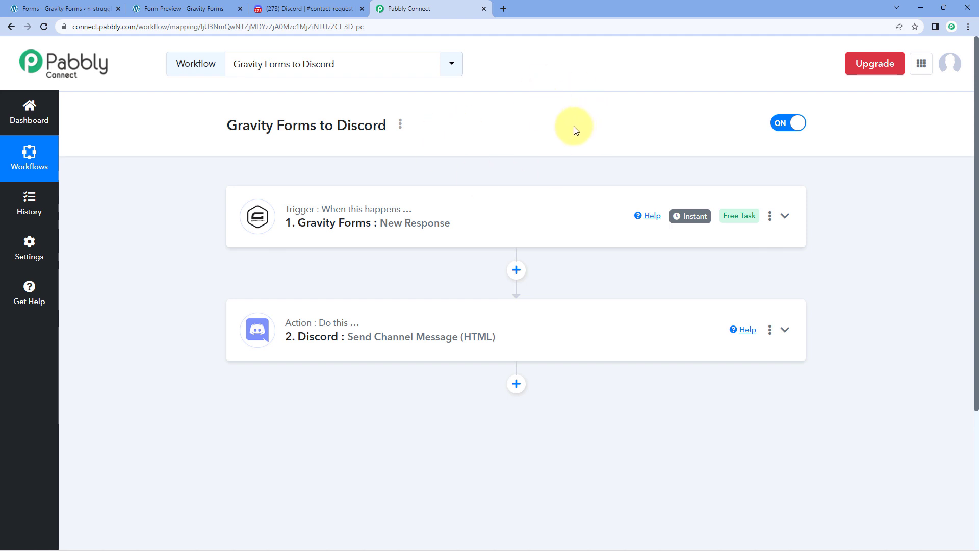
Reload the Contact Form preview, then submit a test contact's first and last name, e-mail and mobile number.
{"action": "left_click", "coordinate": [168, 9]}
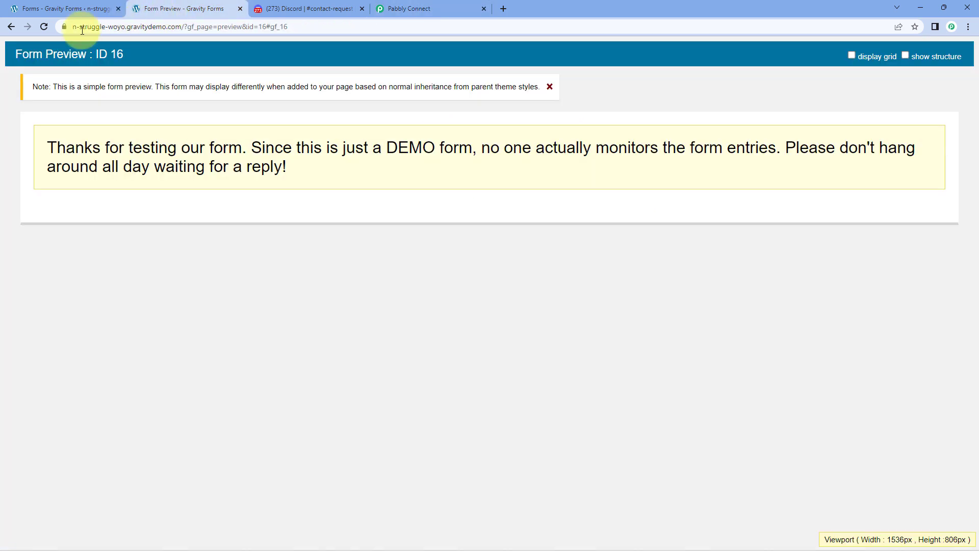
{"action": "left_click", "coordinate": [44, 27]}
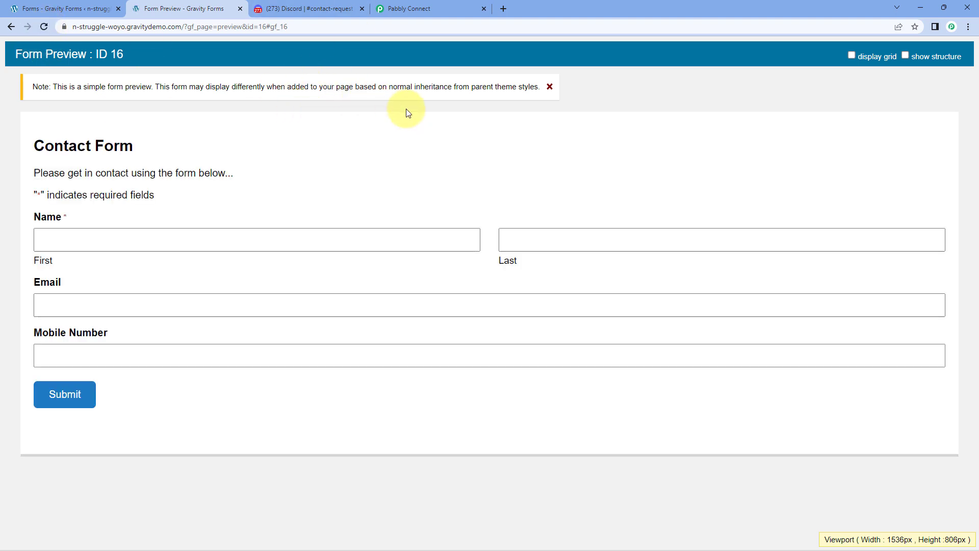
{"action": "left_click", "coordinate": [174, 234]}
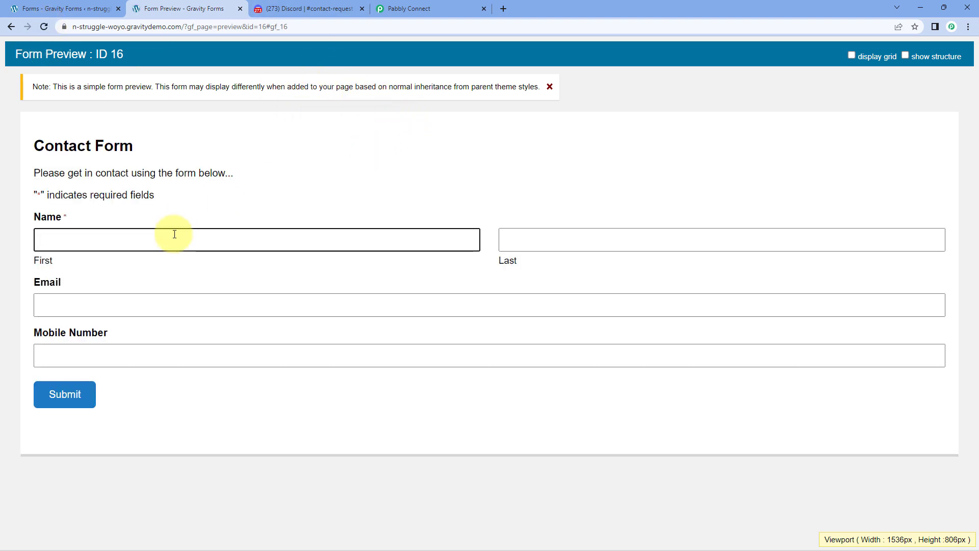
{"action": "key", "text": "Tab"}
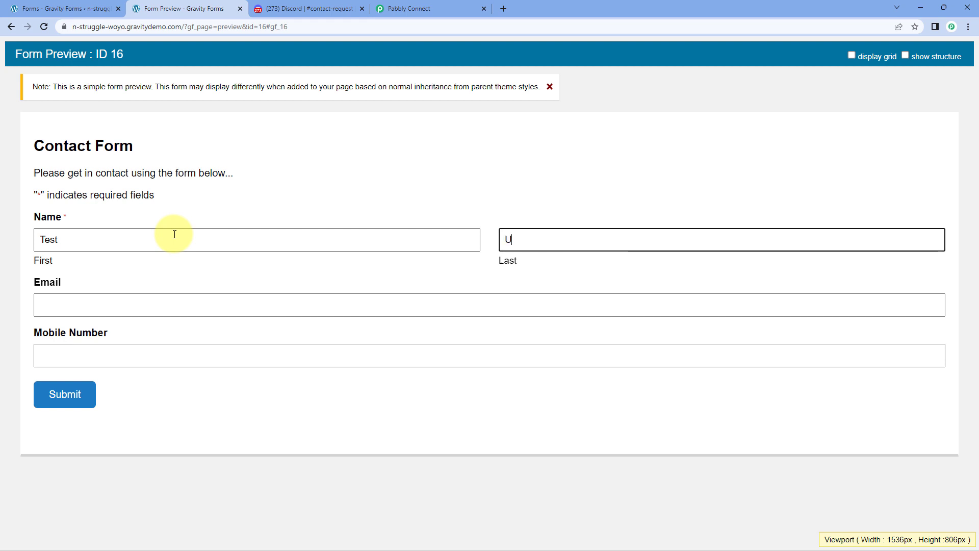
{"action": "key", "text": "Tab"}
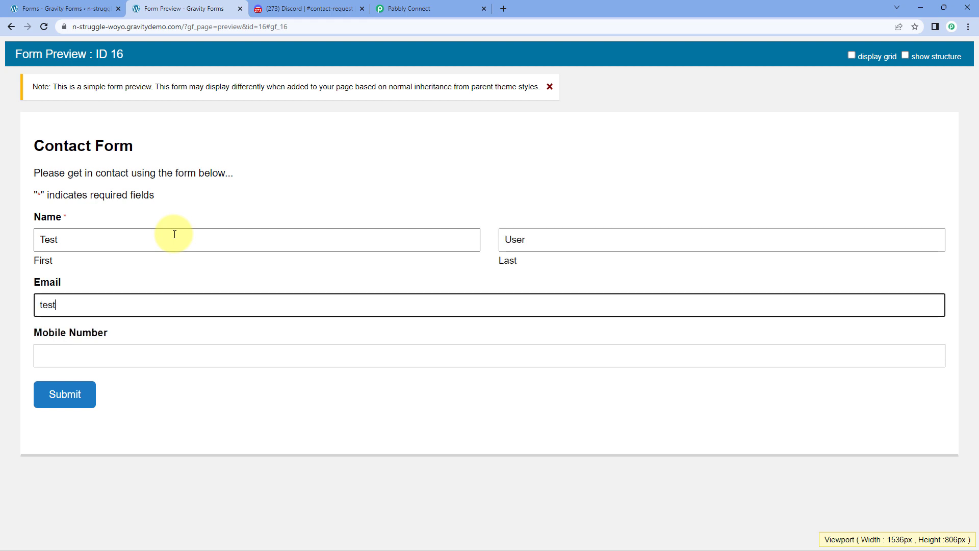
{"action": "key", "text": "Tab"}
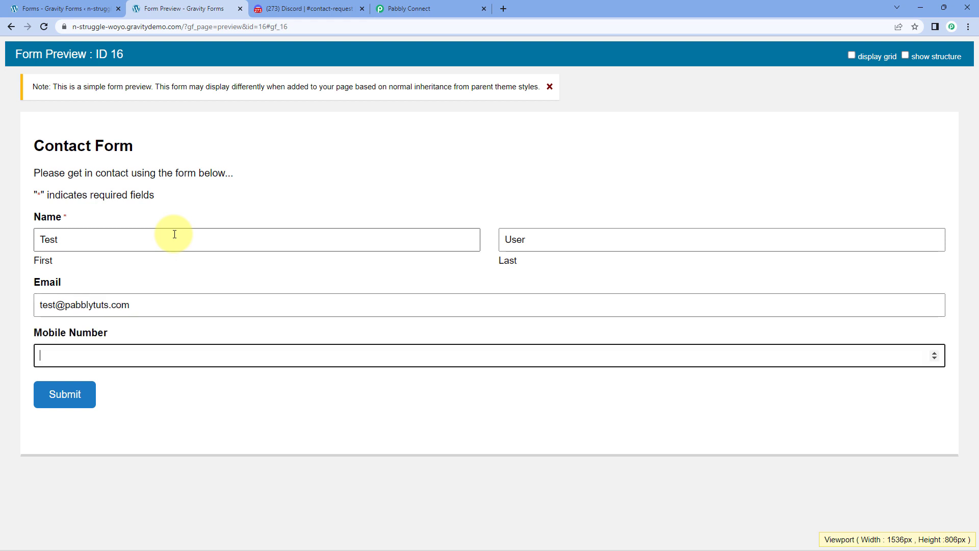
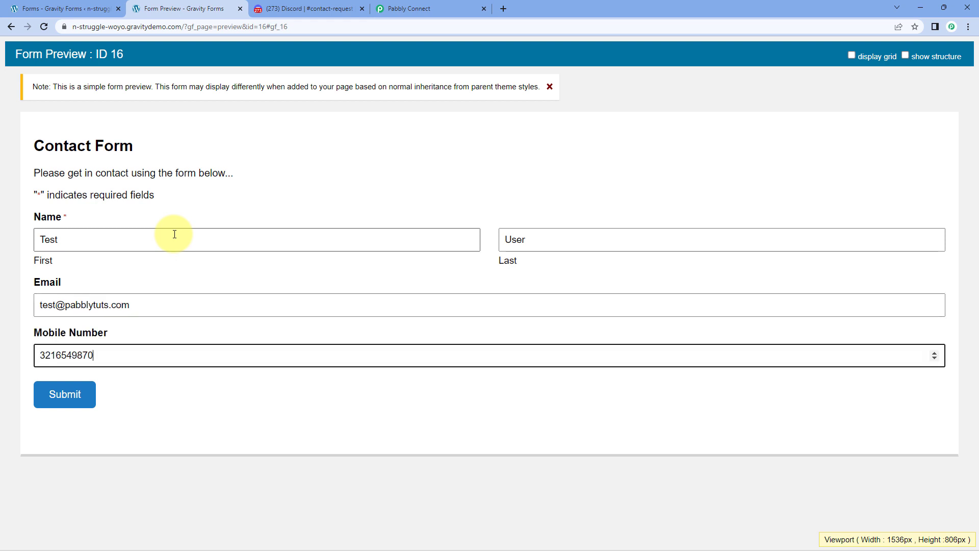
{"action": "left_click", "coordinate": [36, 393]}
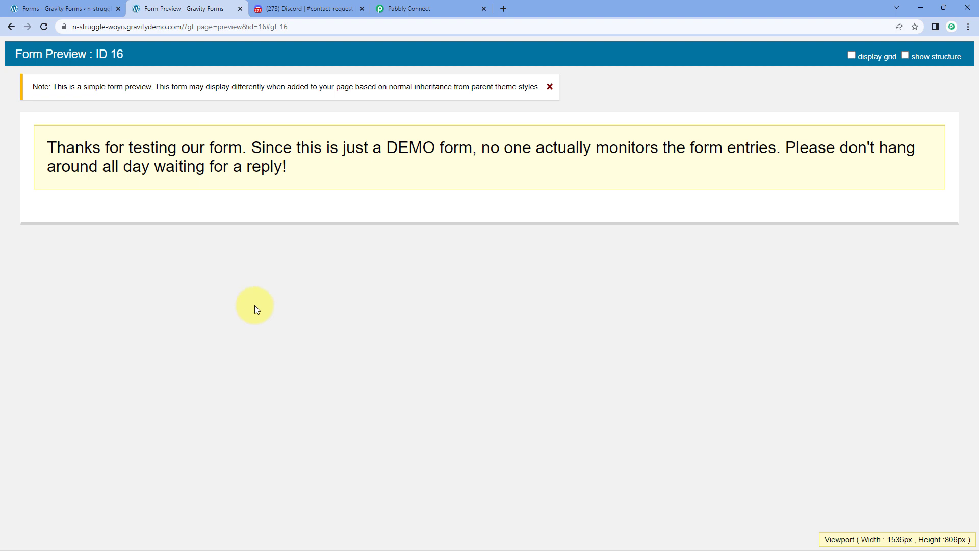
Confirm the second Pabbly bot message in #contact-request shows the test contact's name, e-mail and mobile.
{"action": "left_click", "coordinate": [304, 6]}
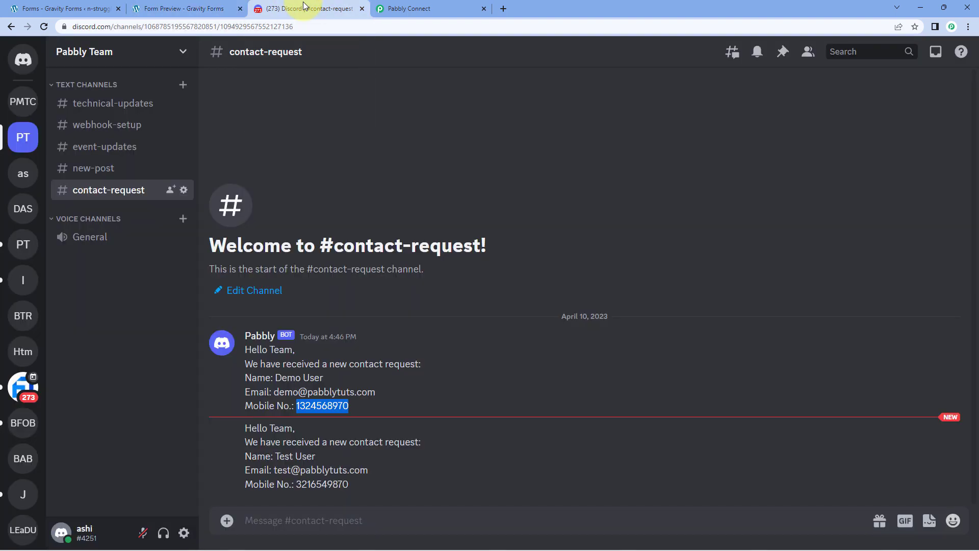
{"action": "left_click", "coordinate": [379, 459]}
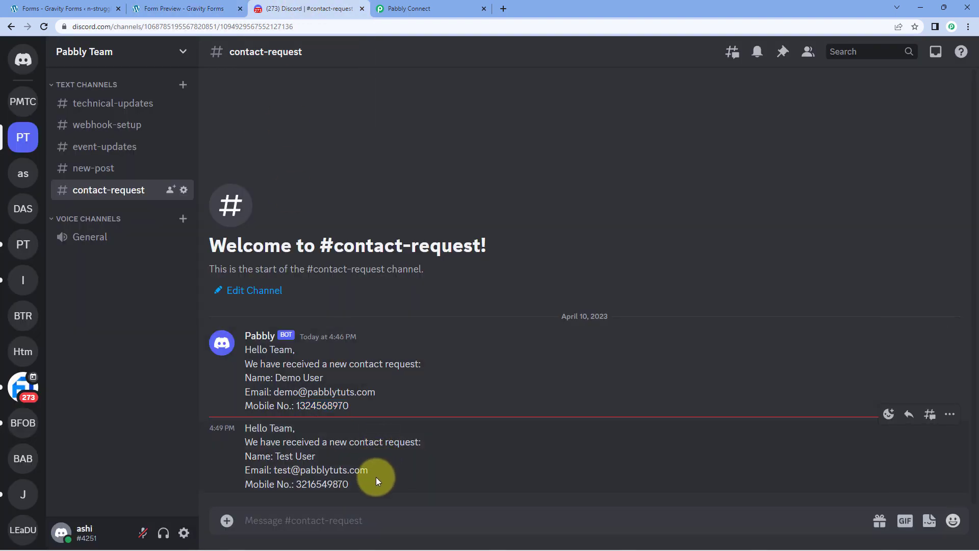
{"action": "left_click", "coordinate": [244, 431]}
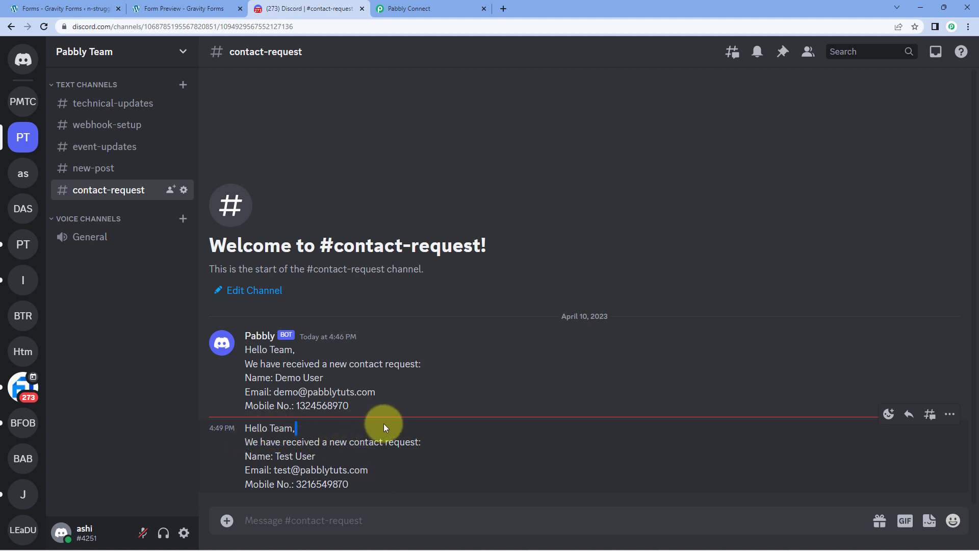
{"action": "left_click_drag", "start_coordinate": [316, 456], "coordinate": [274, 457]}
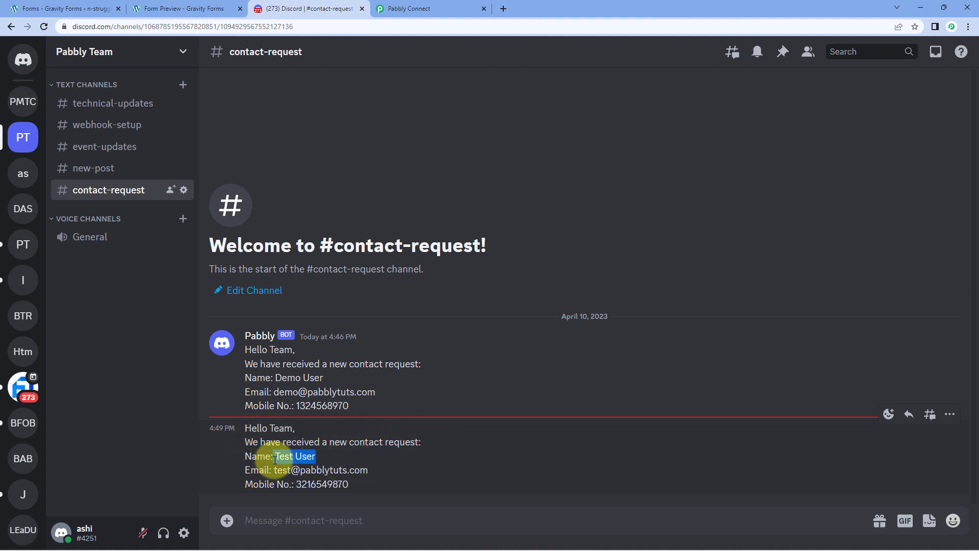
{"action": "left_click_drag", "start_coordinate": [380, 469], "coordinate": [283, 470]}
{"action": "left_click_drag", "start_coordinate": [357, 484], "coordinate": [301, 485]}
{"action": "left_click", "coordinate": [430, 8]}
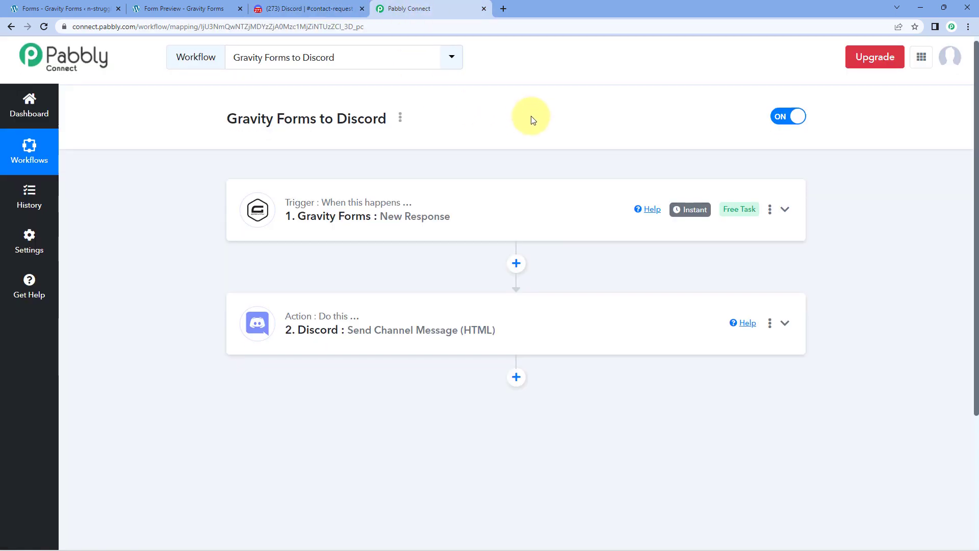